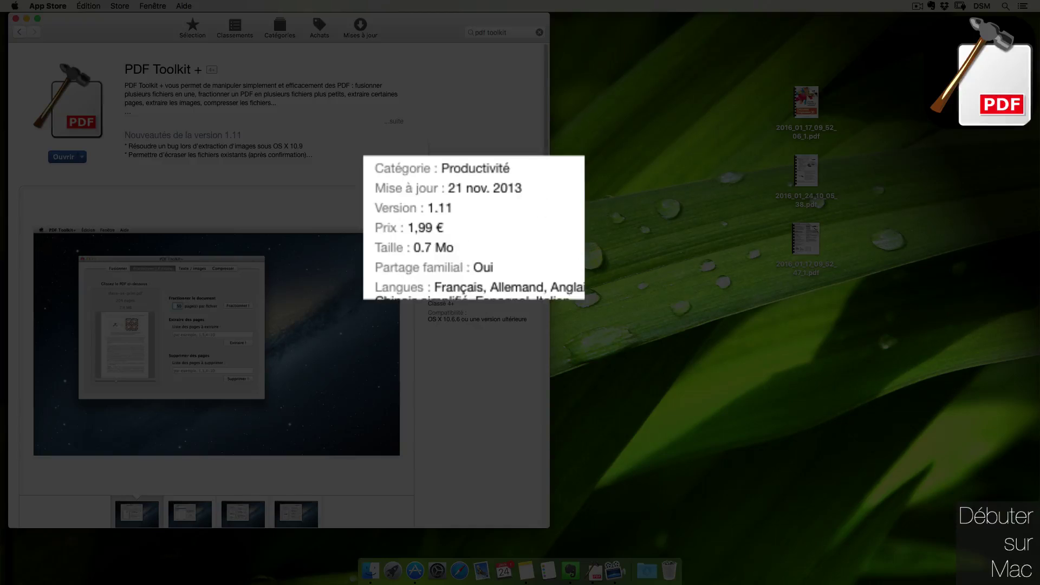
# Step: Switch to PDF Toolkit+ and add the three PDF files from the desktop to the list of files to merge
pyautogui.moveTo(544, 185)
pyautogui.mouseDown()
pyautogui.moveTo(542, 209)
pyautogui.moveTo(541, 185)
pyautogui.mouseUp()
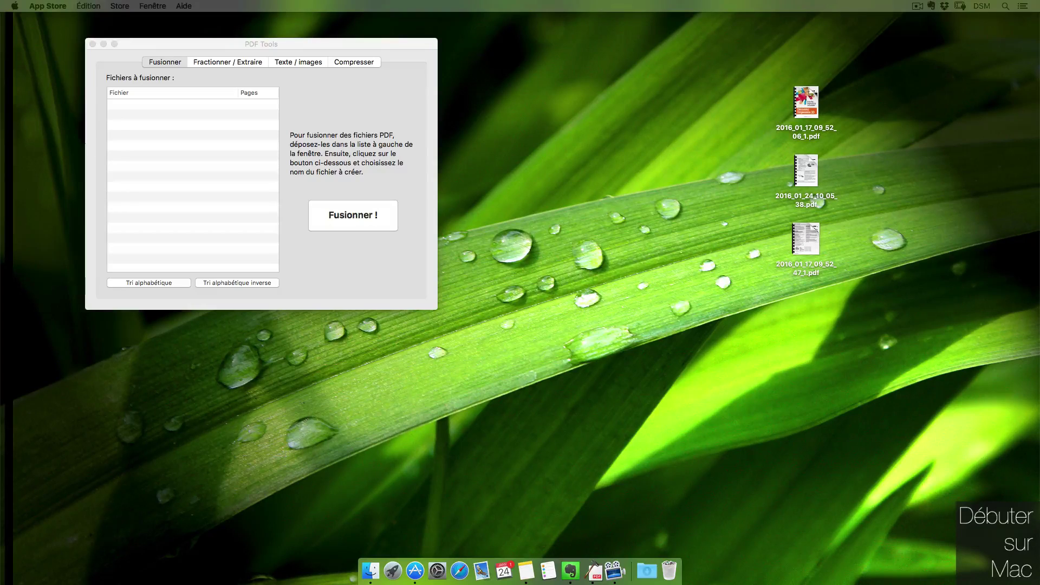
pyautogui.click(264, 43)
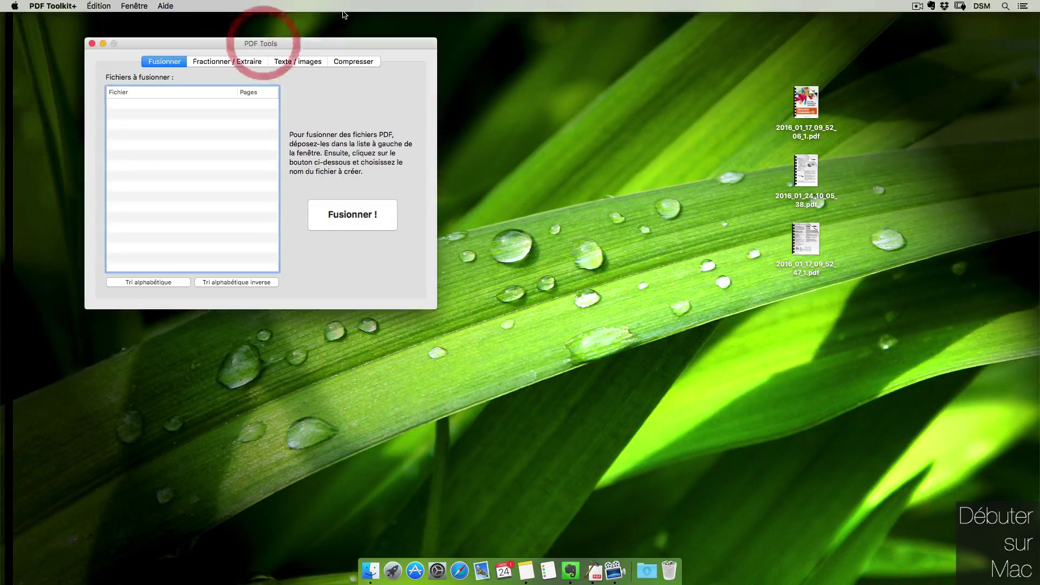
pyautogui.moveTo(323, 47); pyautogui.dragTo(351, 23)
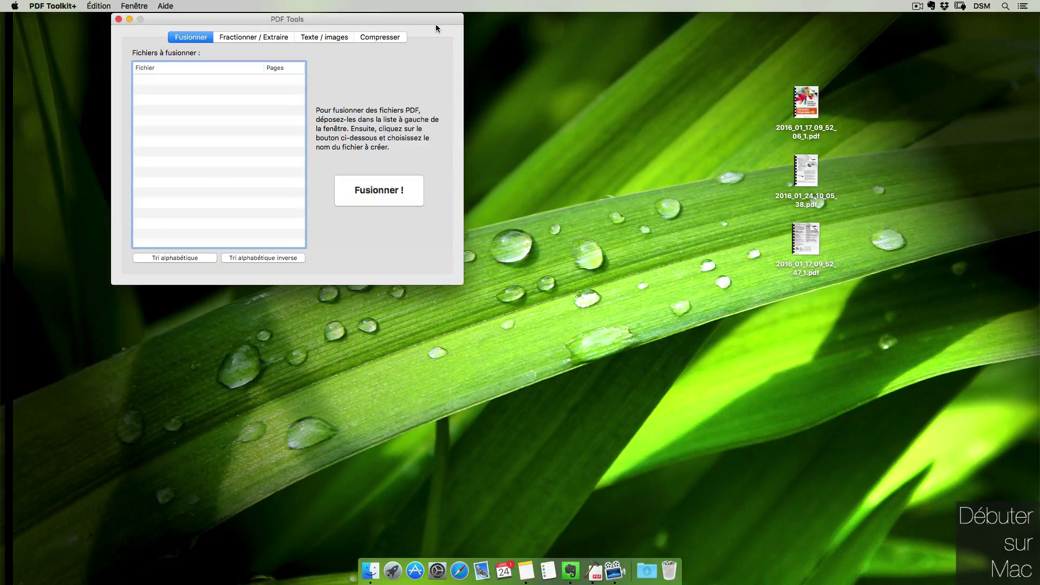
pyautogui.moveTo(421, 17); pyautogui.dragTo(406, 14)
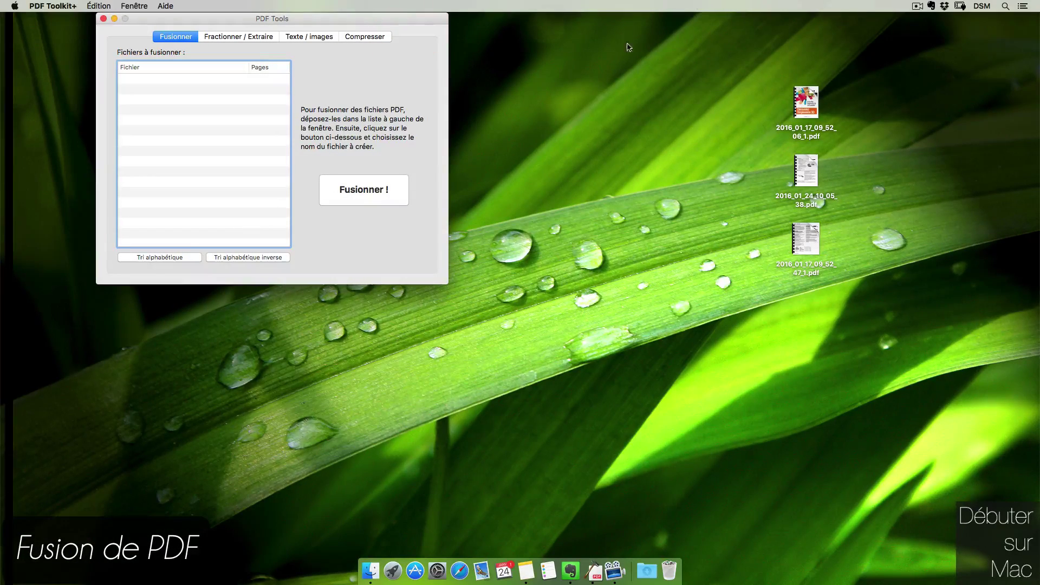
pyautogui.moveTo(736, 83); pyautogui.dragTo(865, 267)
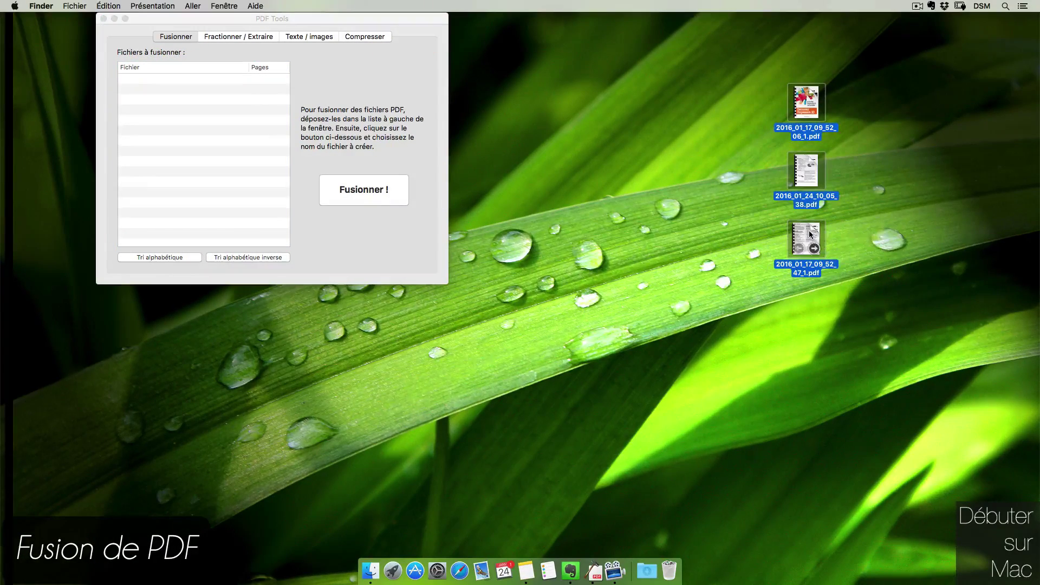
pyautogui.moveTo(808, 230); pyautogui.dragTo(231, 190)
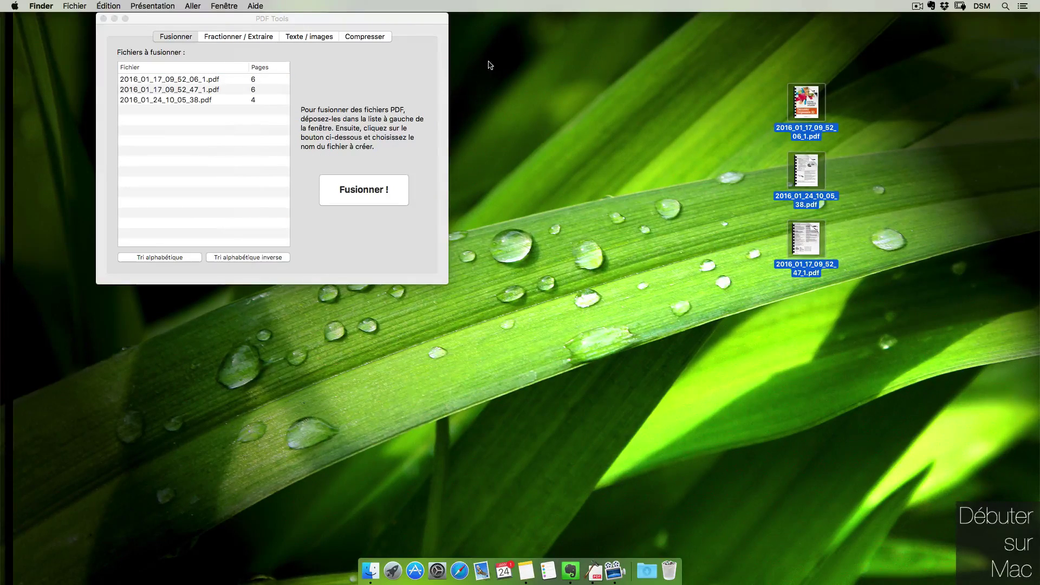
# Step: Try alphabetical and reverse alphabetical sorting on the merge list, ending alphabetical, and move 2016_01_17_09_52_47_1.pdf to the end
pyautogui.click(146, 257)
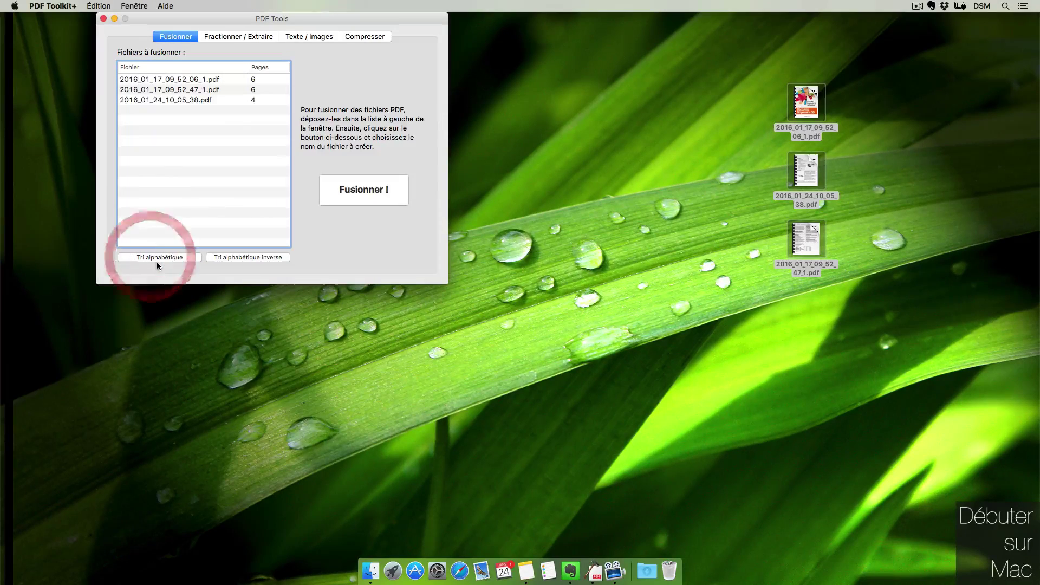
pyautogui.click(236, 257)
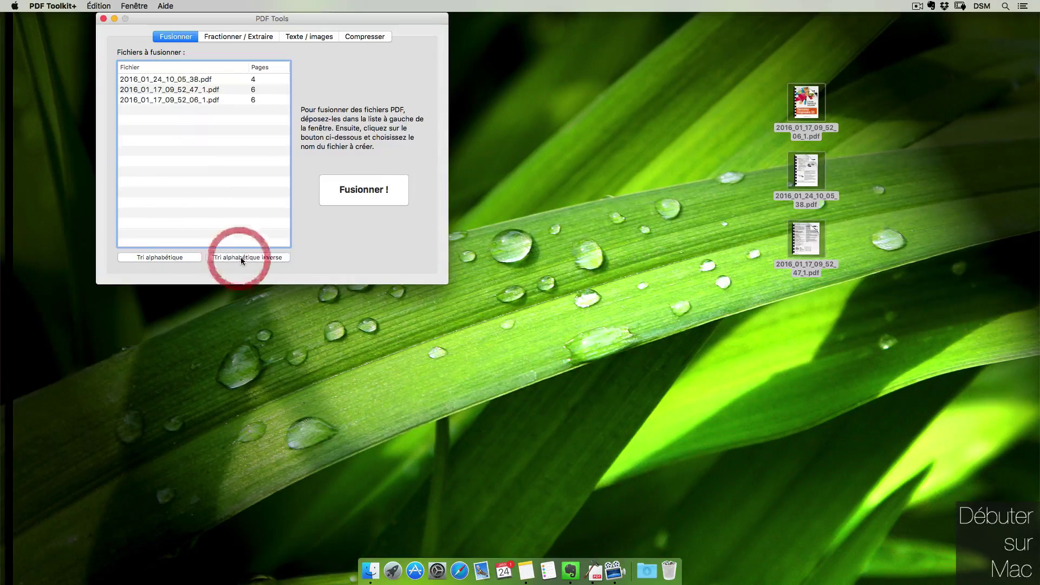
pyautogui.click(160, 258)
pyautogui.moveTo(196, 91); pyautogui.dragTo(197, 111)
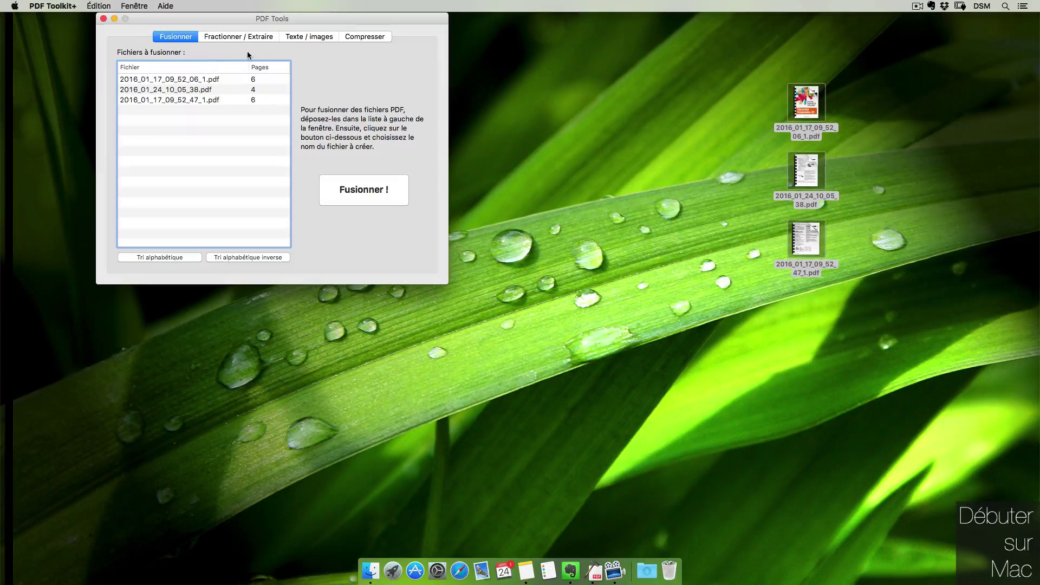
# Step: Merge the listed PDFs into a file named fusion saved on the desktop (Bureau), and place its icon in a free spot
pyautogui.moveTo(248, 49); pyautogui.dragTo(213, 43)
pyautogui.moveTo(297, 19); pyautogui.dragTo(203, 5)
pyautogui.click(260, 185)
pyautogui.press('super+d')
pyautogui.write('fusion')
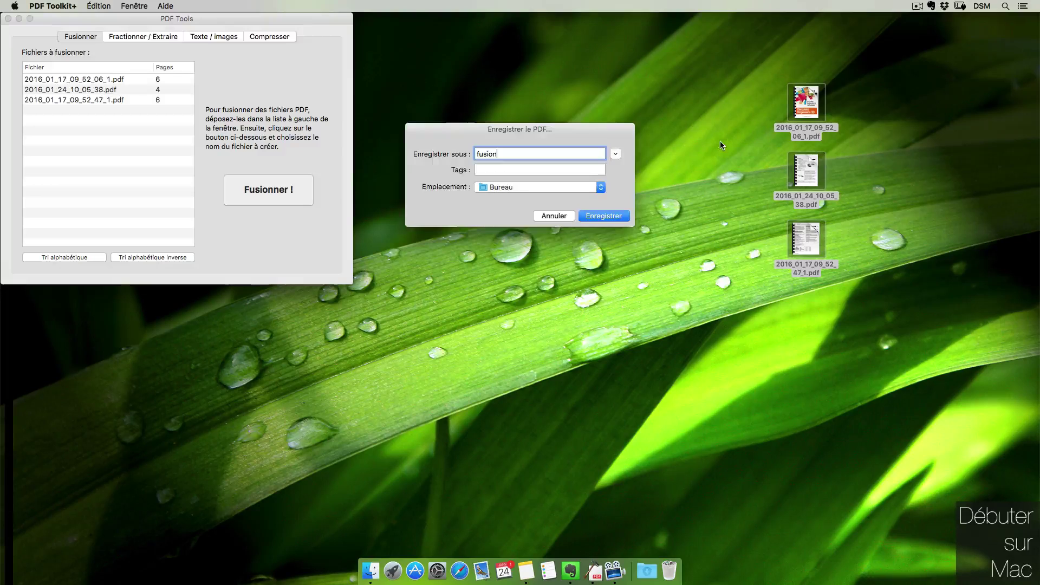
pyautogui.press('Return')
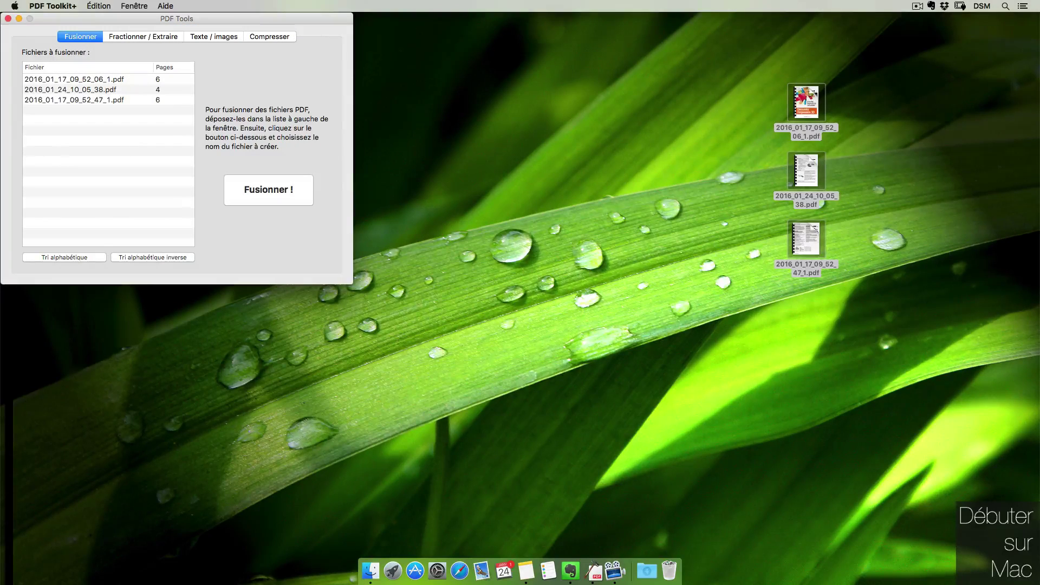
pyautogui.moveTo(423, 99); pyautogui.dragTo(608, 30)
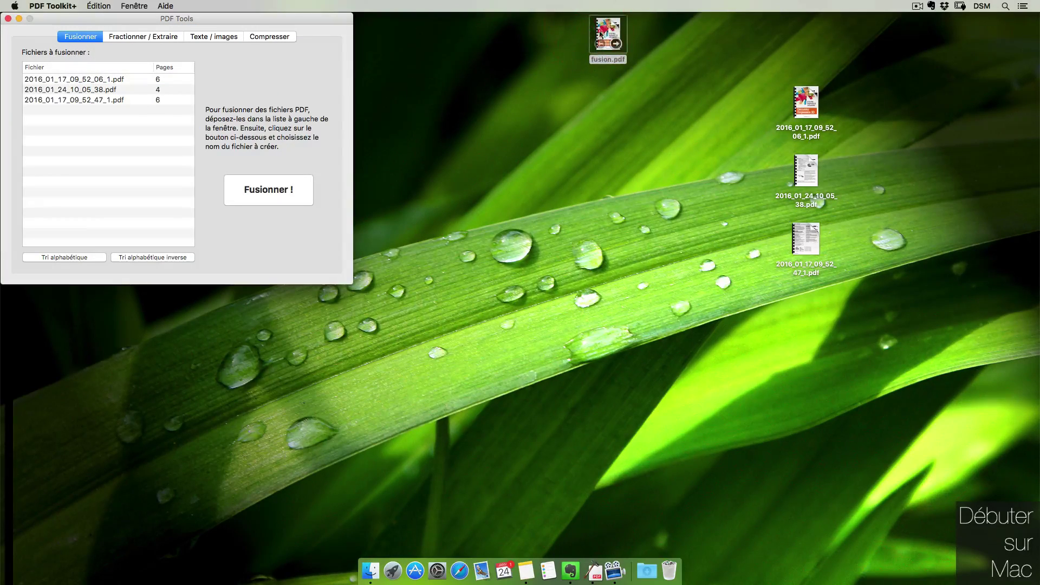
# Step: Preview fusion.pdf with Quick Look and check the order of its merged pages
pyautogui.click(607, 26)
pyautogui.press('space')
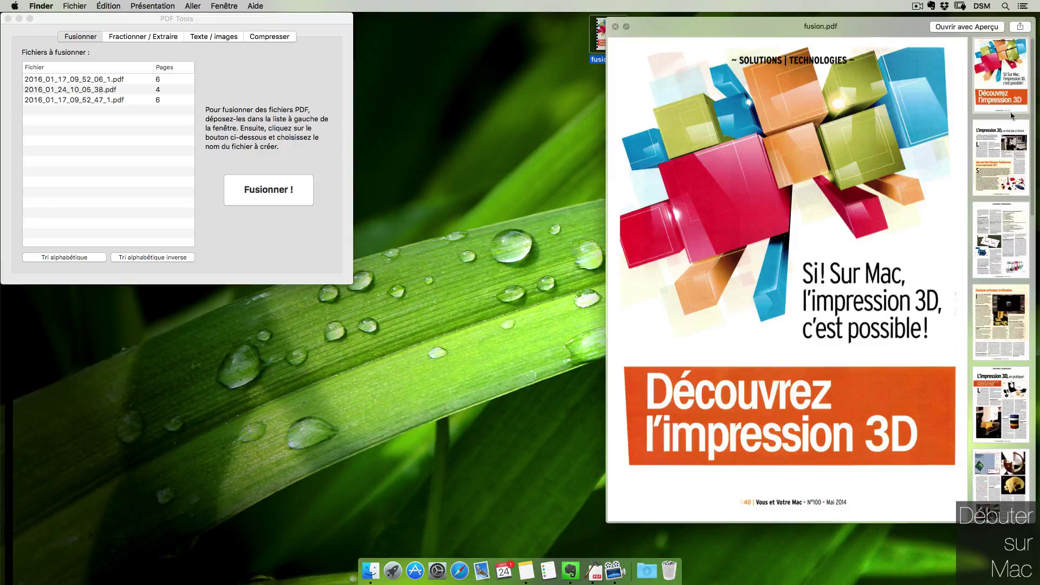
pyautogui.scroll(-10, 1002, 162)
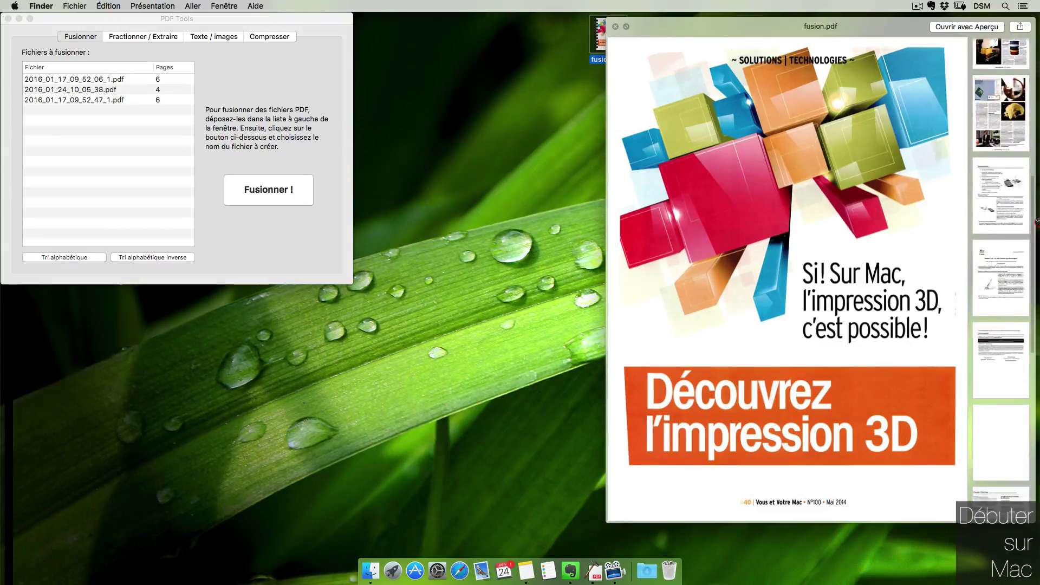
pyautogui.click(1010, 214)
pyautogui.click(985, 267)
pyautogui.click(1023, 371)
pyautogui.click(997, 425)
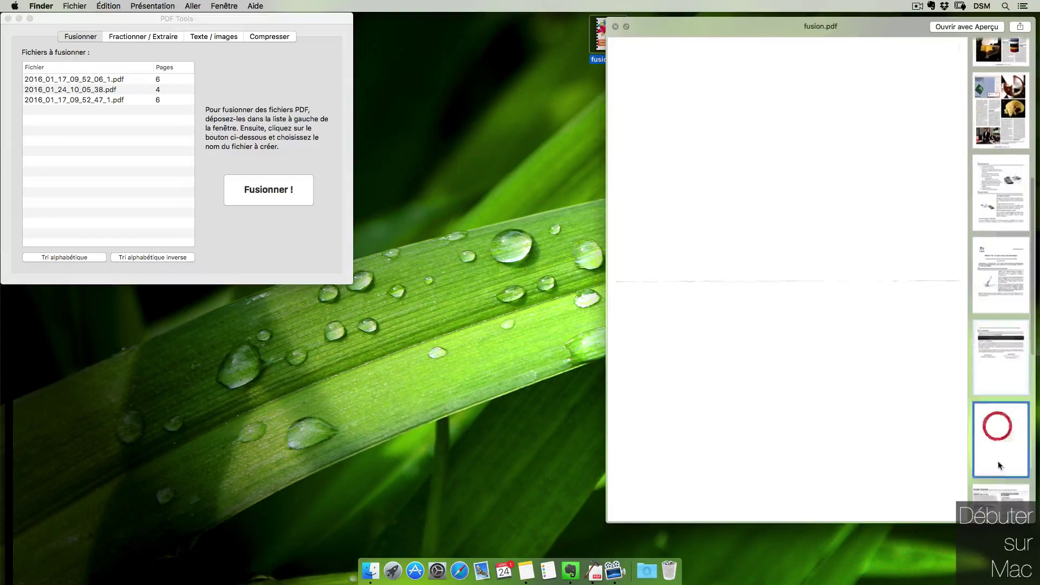
pyautogui.click(1000, 501)
pyautogui.click(615, 26)
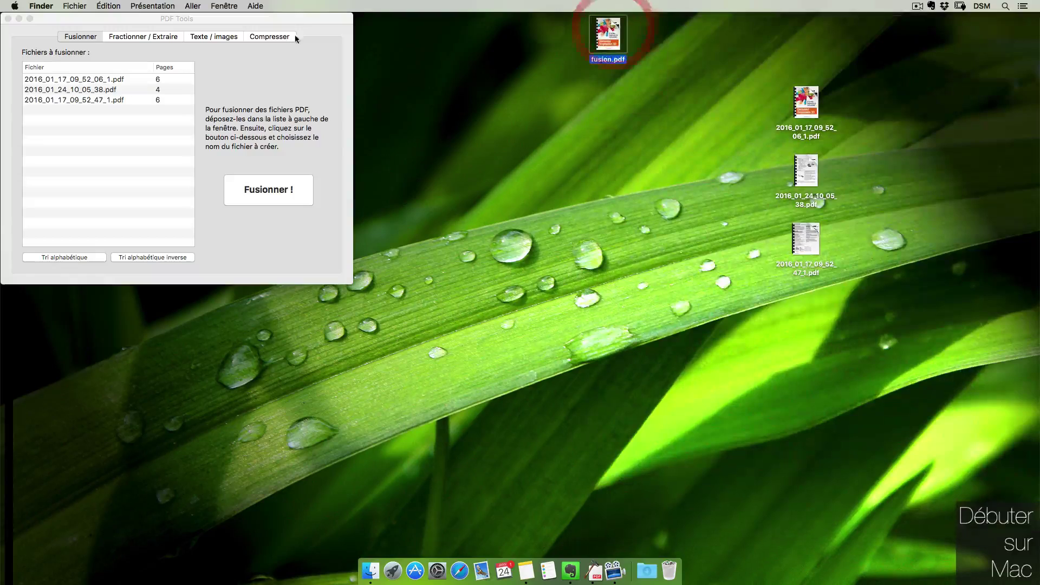
# Step: Open 2016_01_17_09_52_06_1.pdf from the desktop in Aperçu with the page thumbnails (Vignettes) shown
pyautogui.click(297, 35)
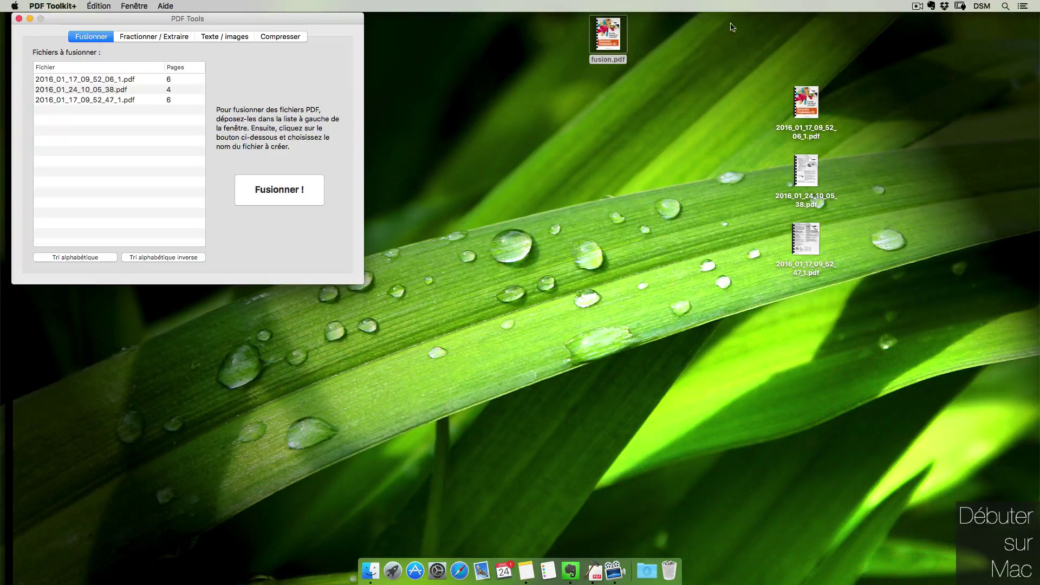
pyautogui.doubleClick(805, 93)
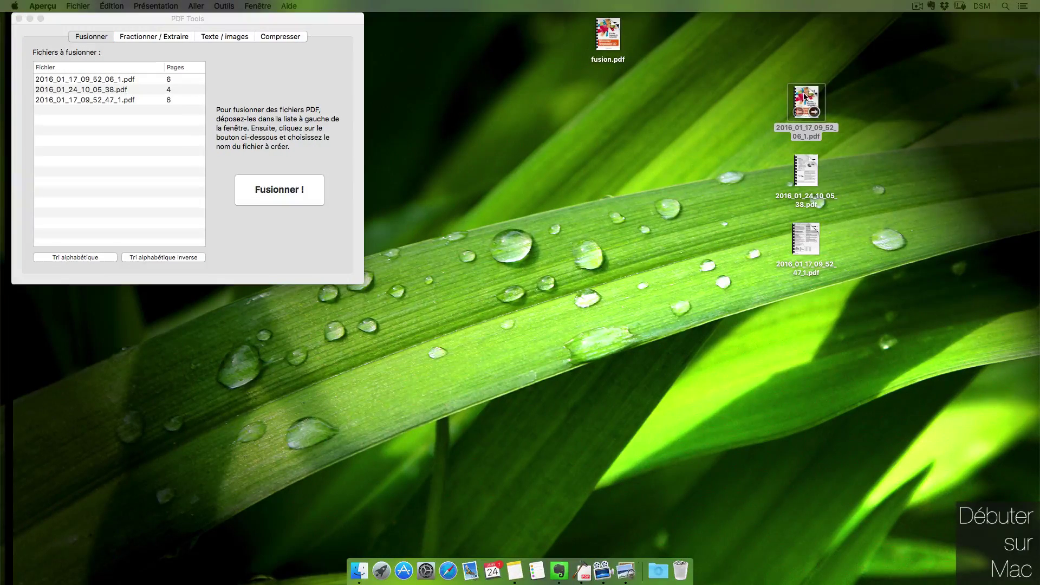
pyautogui.click(187, 33)
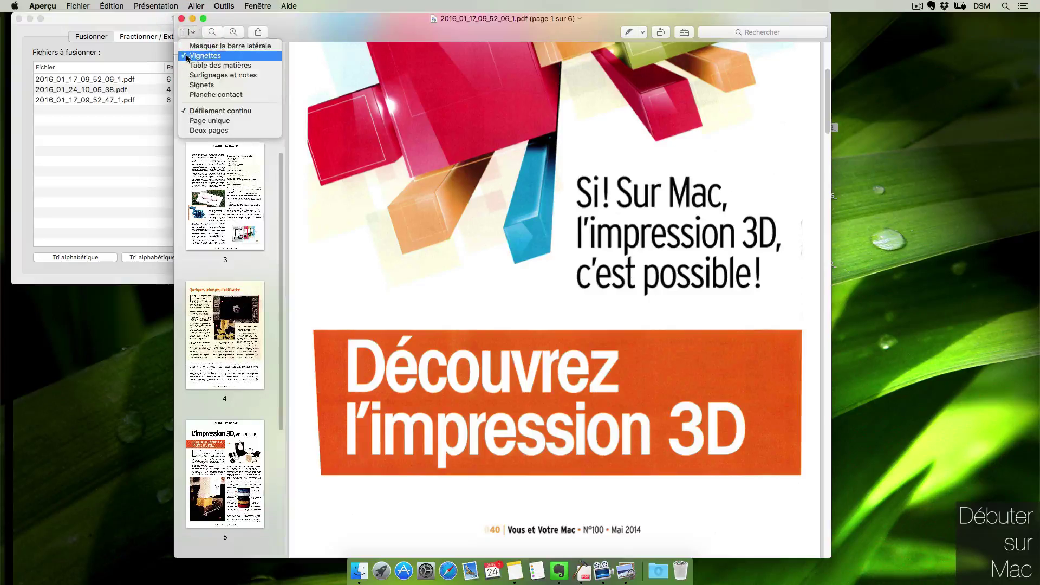
pyautogui.click(186, 56)
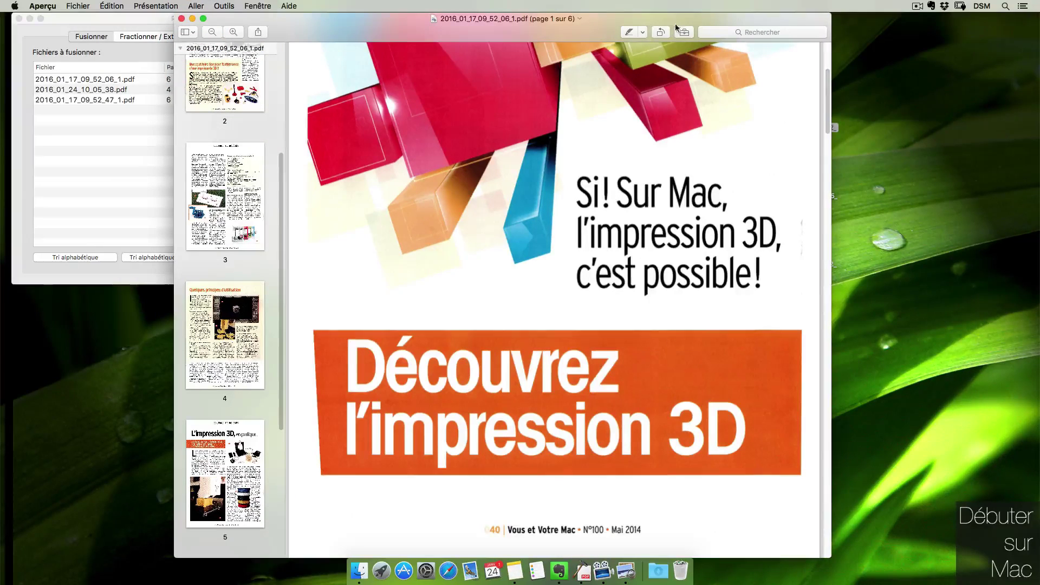
# Step: Insert 2016_01_24_10_05_38.pdf before the first page of the open document and close the document windows
pyautogui.moveTo(707, 19); pyautogui.dragTo(584, 19)
pyautogui.moveTo(805, 173); pyautogui.dragTo(70, 233)
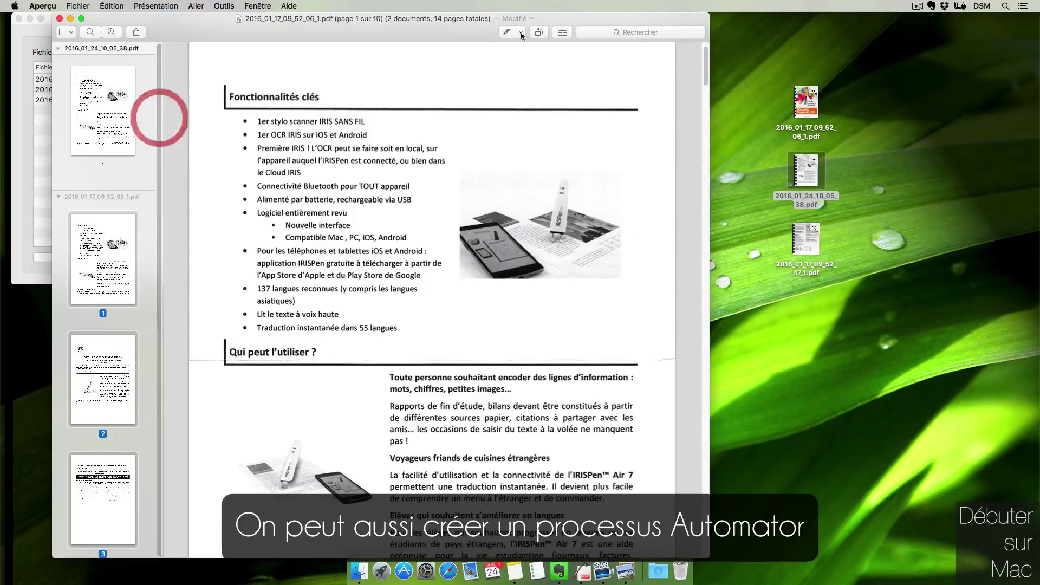
pyautogui.click(60, 19)
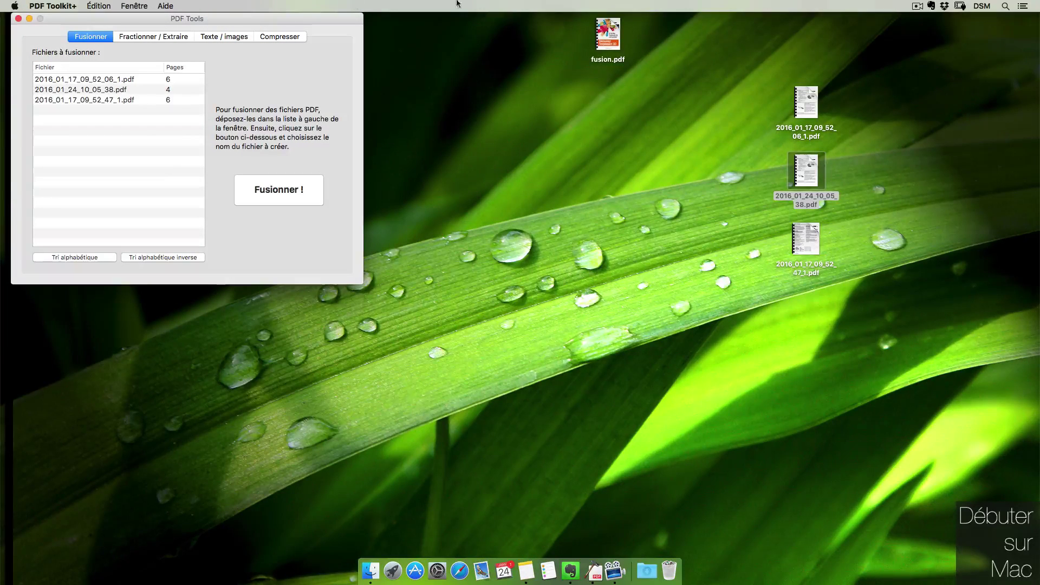
# Step: Switch back to PDF Toolkit+ and show the Fractionner / Extraire functions
pyautogui.moveTo(306, 20); pyautogui.dragTo(304, 21)
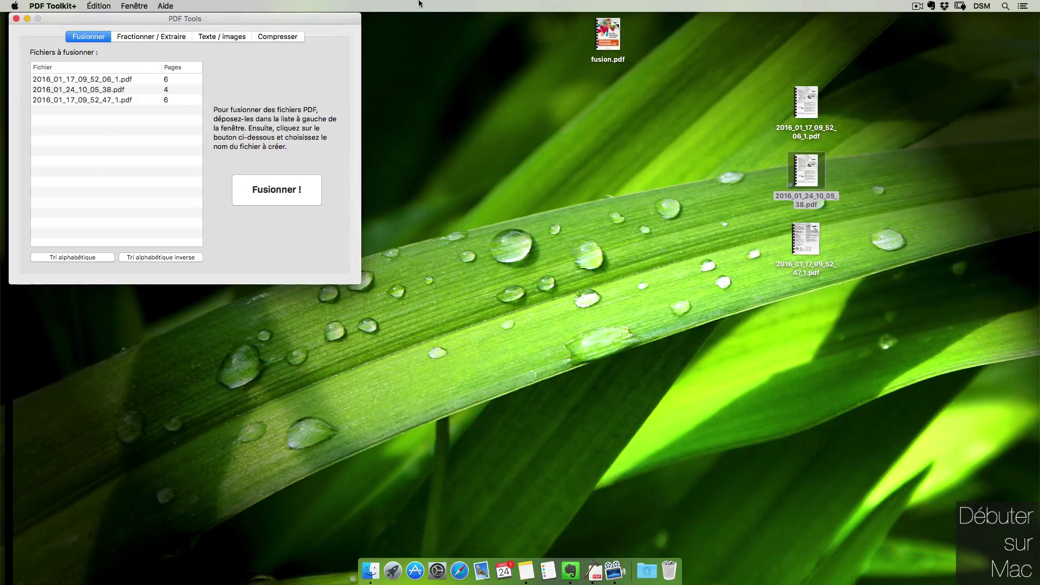
pyautogui.click(531, 45)
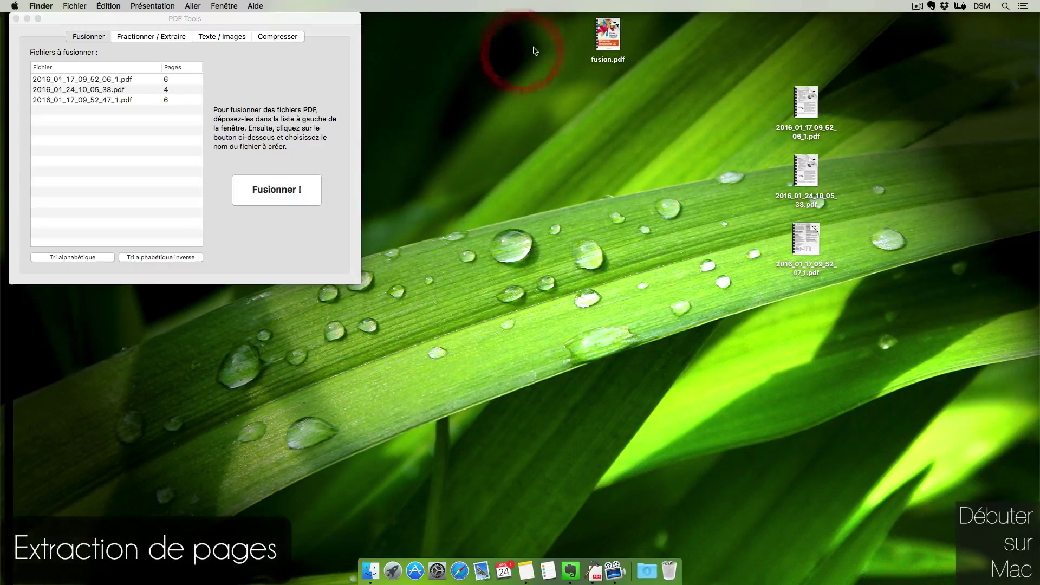
pyautogui.click(170, 38)
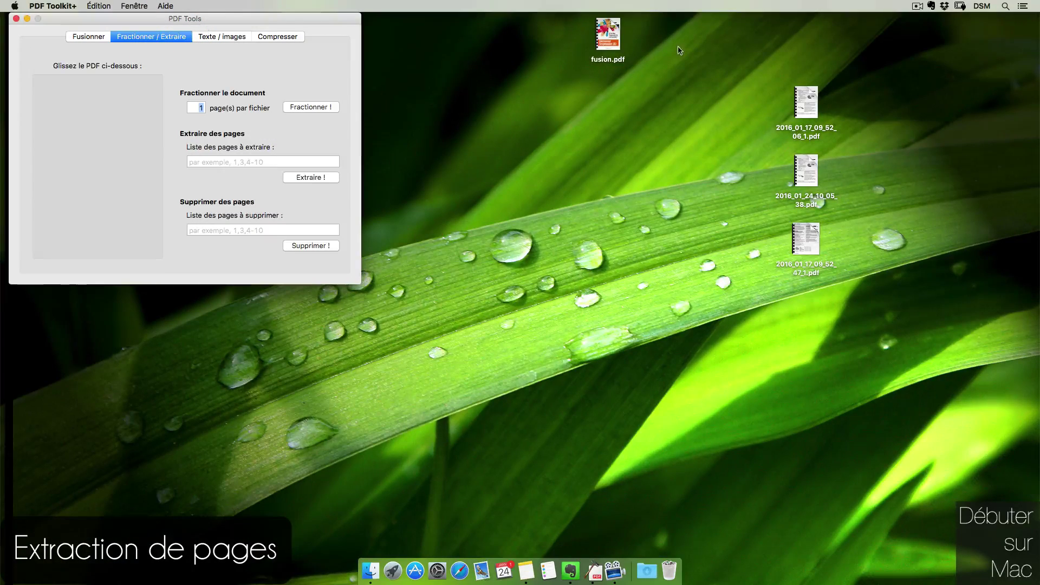
# Step: Open 2016_01_17_09_52_06_1.pdf in Aperçu, look through its page thumbnails, and close it
pyautogui.click(534, 97)
pyautogui.click(891, 87)
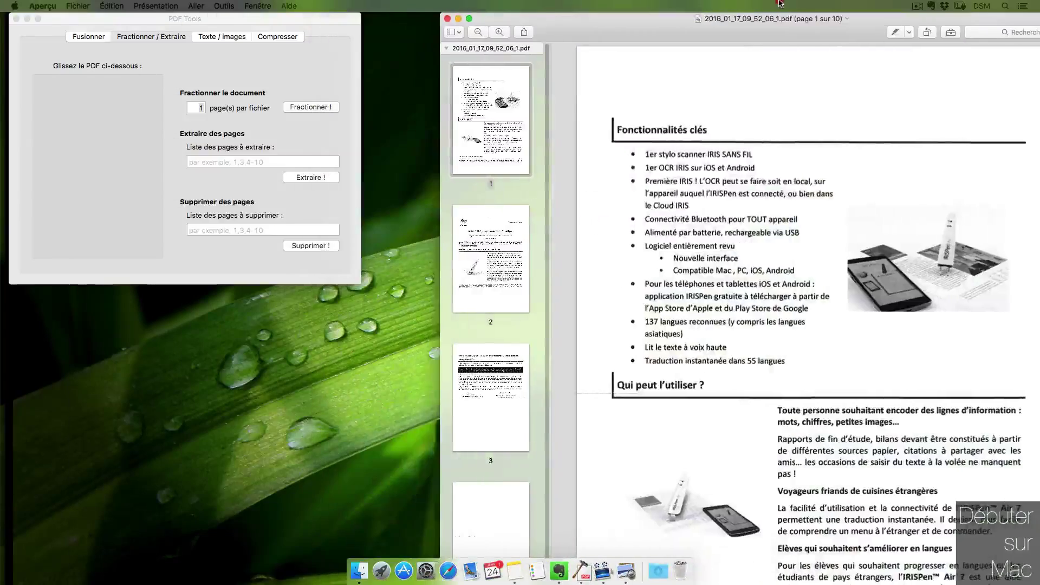
pyautogui.scroll(-5, 785, 271)
pyautogui.scroll(-2, 541, 201)
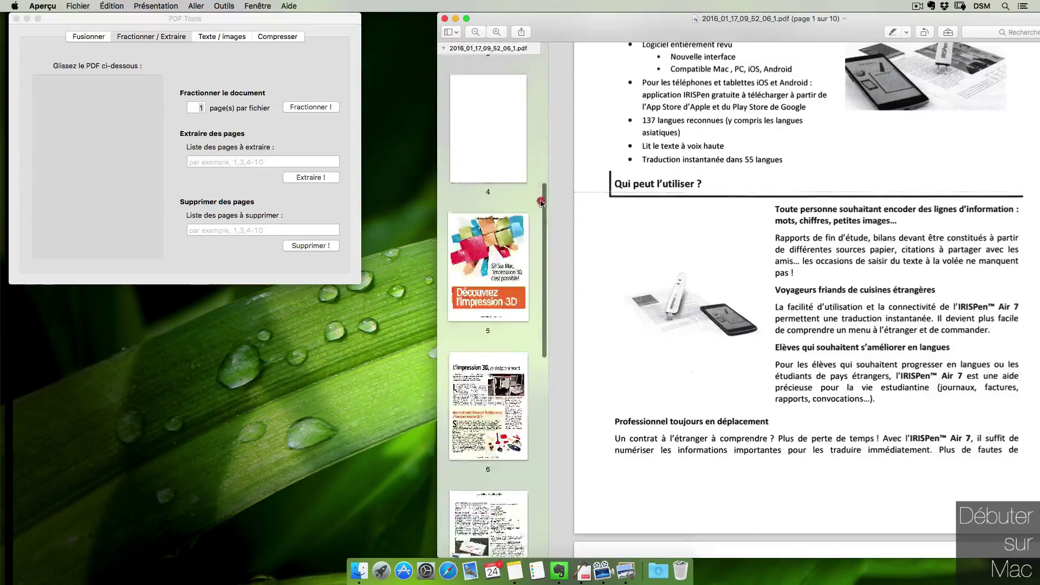
pyautogui.moveTo(541, 202); pyautogui.dragTo(510, 3)
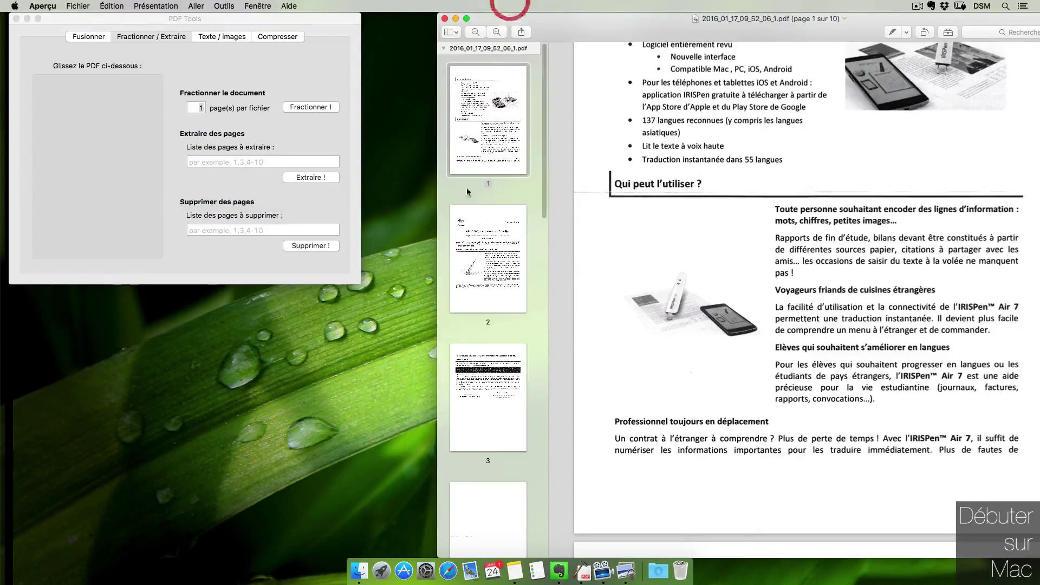
pyautogui.moveTo(544, 92); pyautogui.dragTo(547, 65)
pyautogui.click(445, 18)
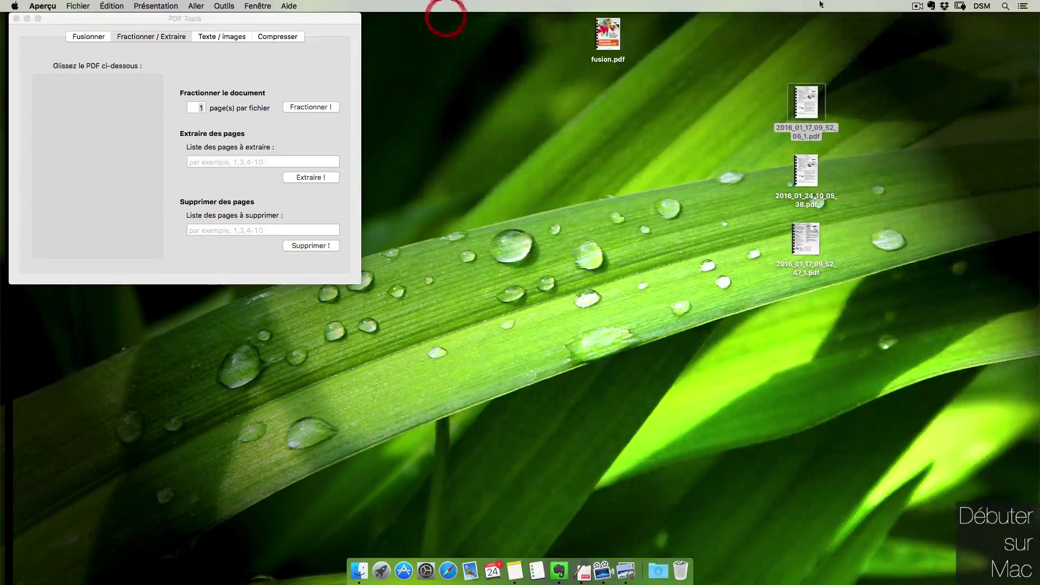
# Step: Load 2016_01_17_09_52_06_1.pdf for splitting and extraction in PDF Toolkit+ and preview its blank page
pyautogui.moveTo(806, 103); pyautogui.dragTo(142, 125)
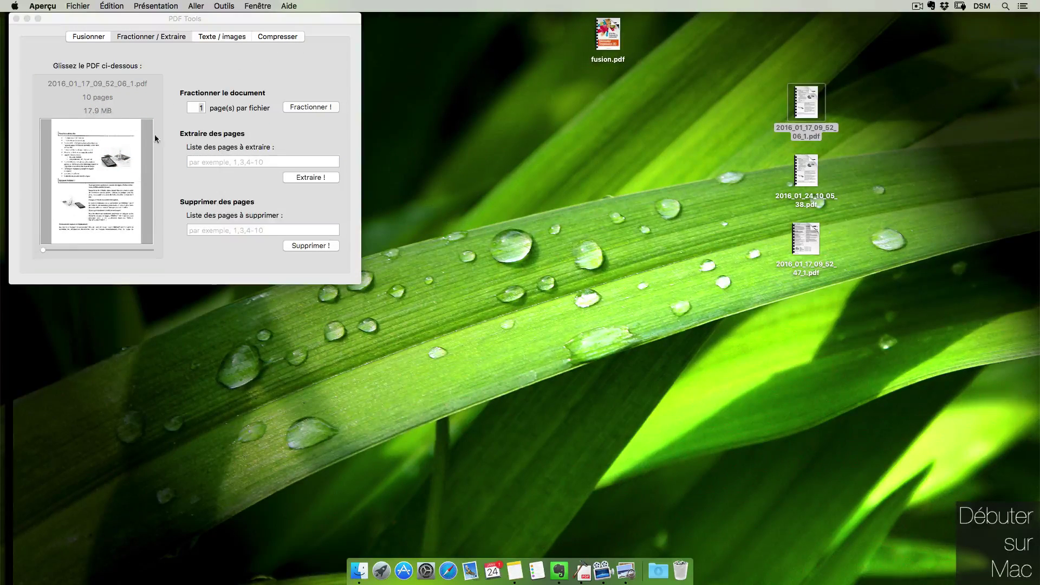
pyautogui.click(215, 63)
pyautogui.moveTo(42, 251); pyautogui.dragTo(6, 243)
pyautogui.click(264, 63)
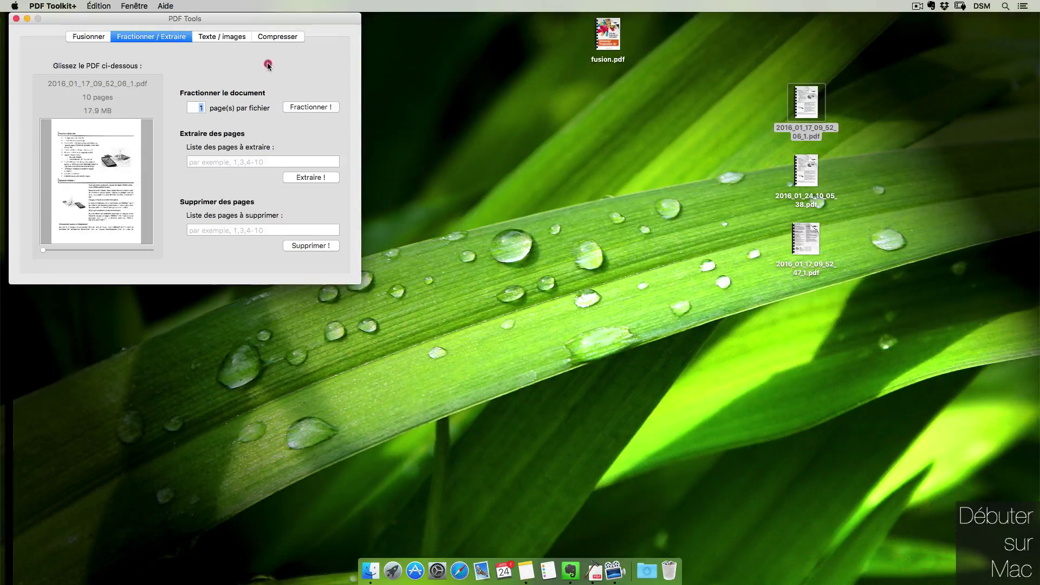
pyautogui.moveTo(319, 19); pyautogui.dragTo(317, 13)
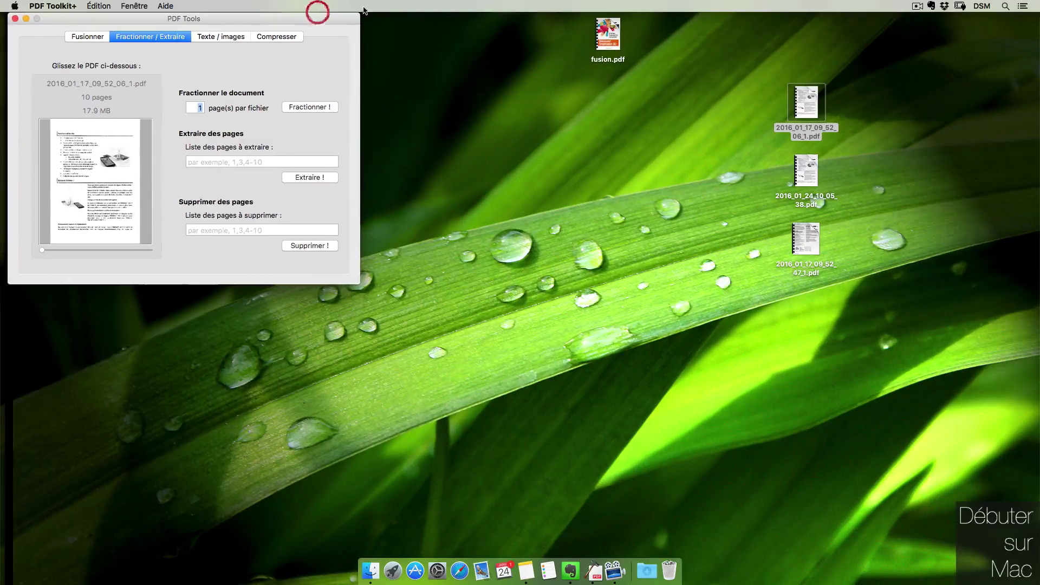
pyautogui.click(342, 81)
pyautogui.moveTo(43, 249); pyautogui.dragTo(87, 250)
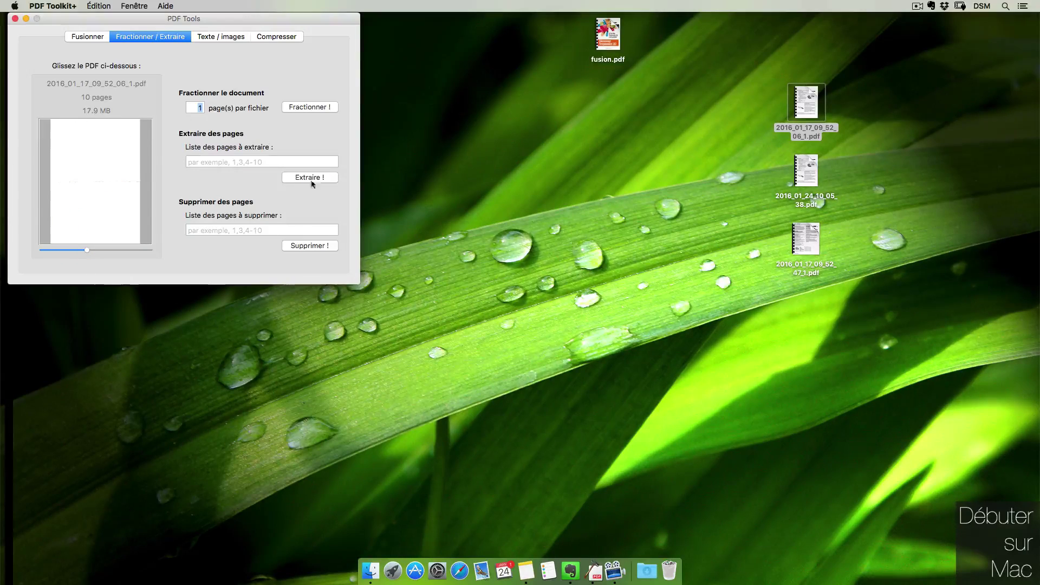
# Step: Remove page 4 from the loaded PDF, save the result on the desktop (Bureau) as sans 4, and select the new file
pyautogui.click(237, 230)
pyautogui.write('4')
pyautogui.click(310, 245)
pyautogui.write('page 4')
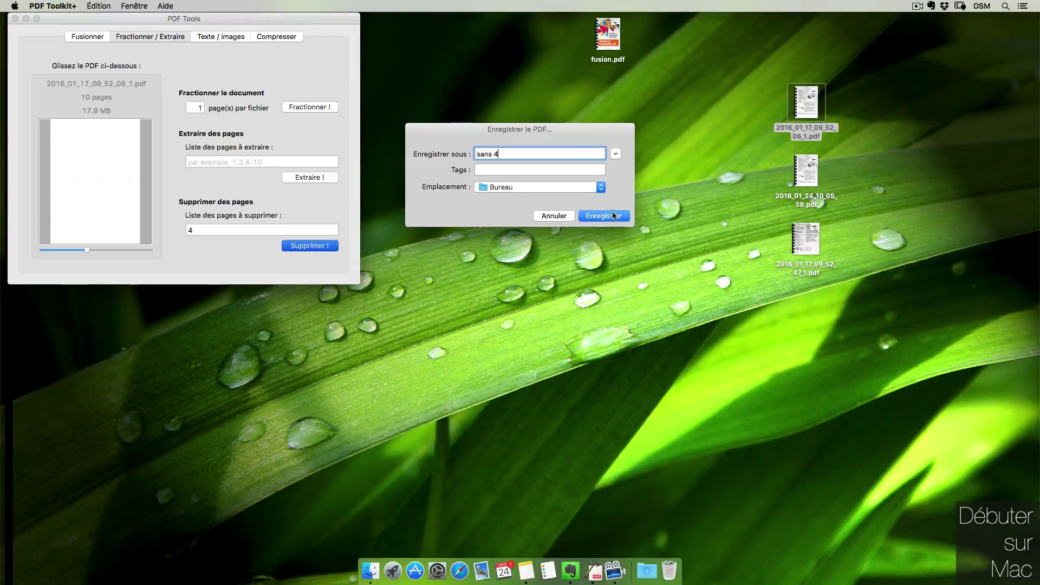
pyautogui.click(609, 215)
pyautogui.click(674, 104)
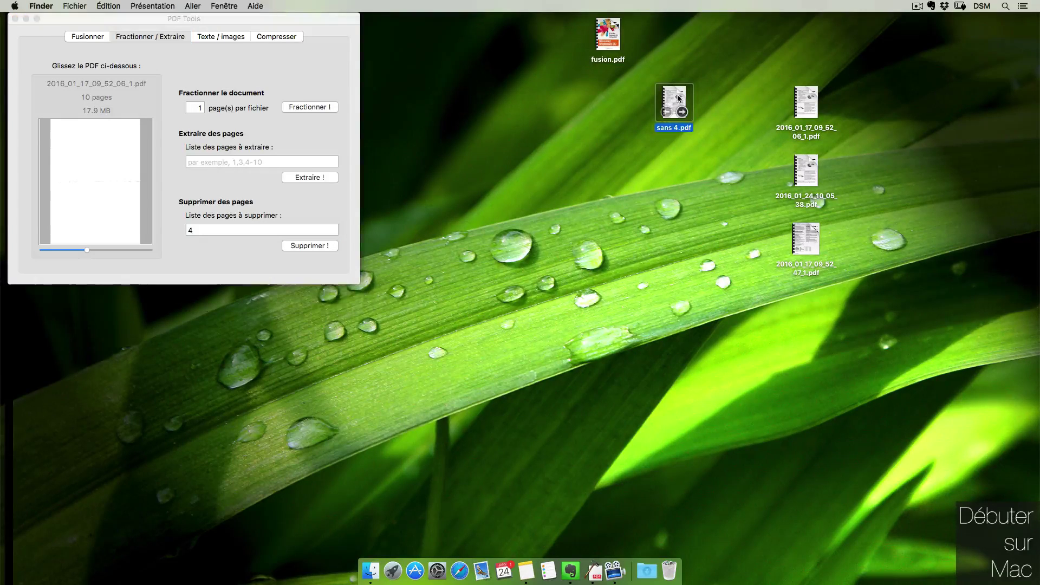
# Step: Preview sans 4.pdf with its page thumbnails, and close the preview
pyautogui.press('space')
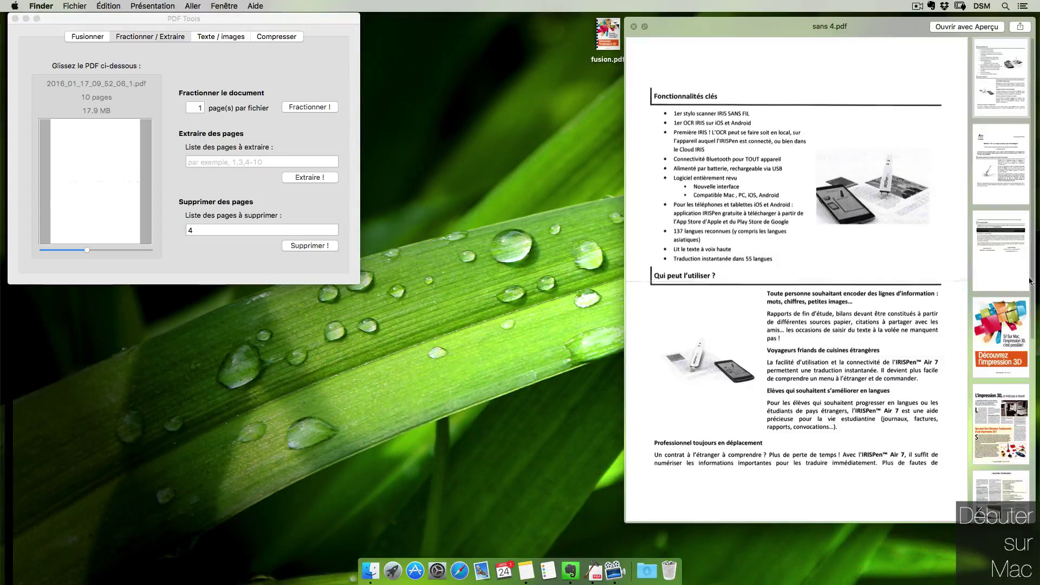
pyautogui.click(640, 27)
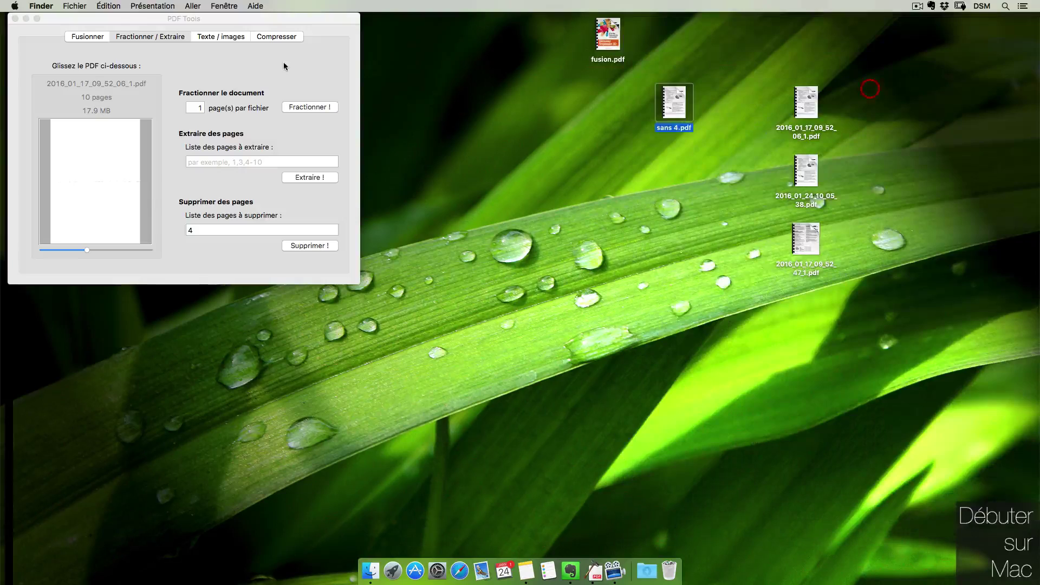
# Step: Split the loaded PDF into files of 1 page each, saved in the Sans titre folder on the desktop (Bureau)
pyautogui.click(110, 85)
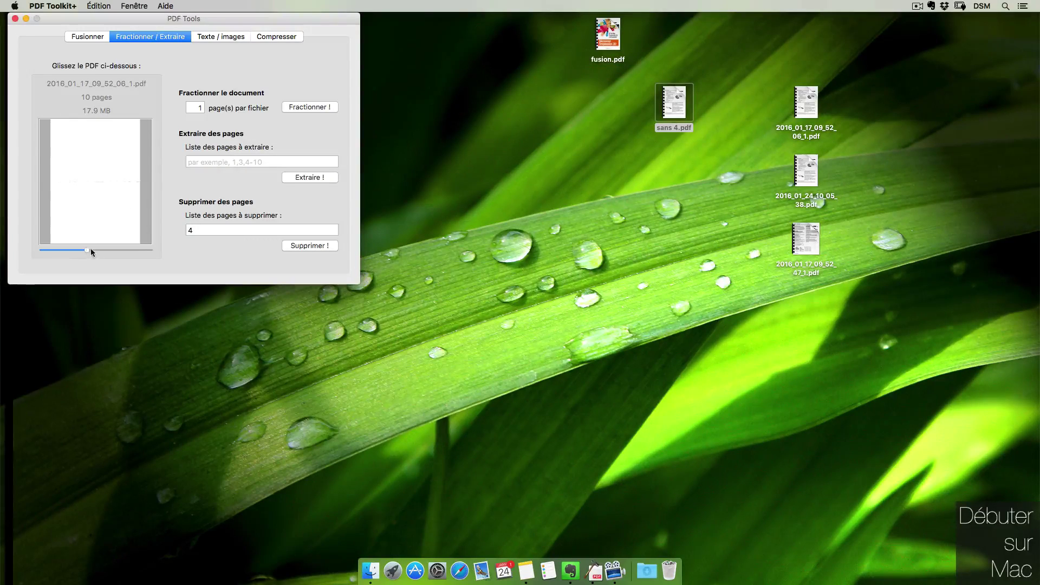
pyautogui.moveTo(32, 244); pyautogui.dragTo(25, 240)
pyautogui.click(311, 111)
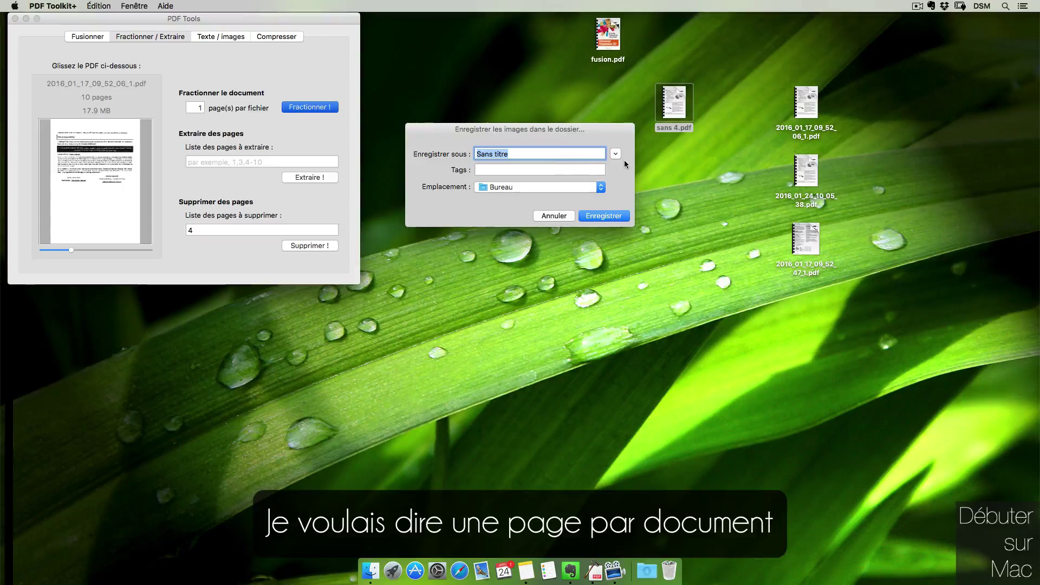
pyautogui.click(617, 216)
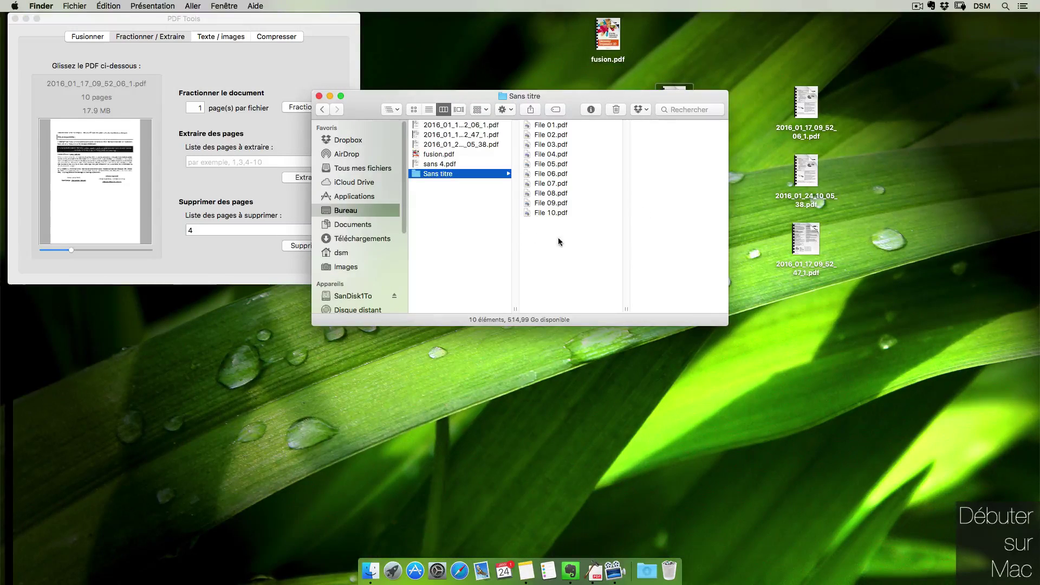
# Step: Preview all the single-page PDFs in the Sans titre folder, view them as a contact sheet, and close the preview
pyautogui.moveTo(558, 242); pyautogui.dragTo(668, 96)
pyautogui.press('space')
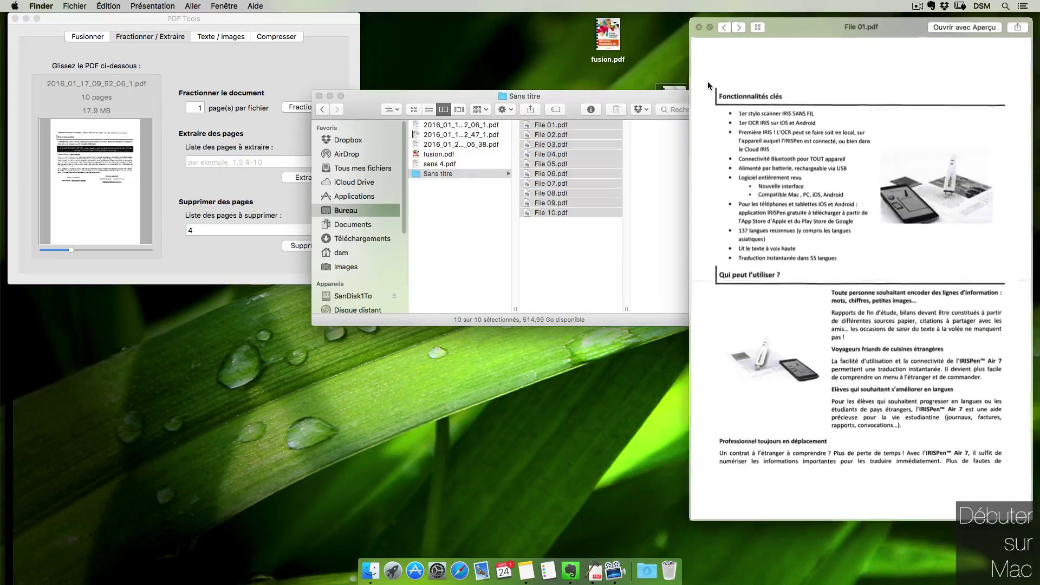
pyautogui.moveTo(767, 36); pyautogui.dragTo(580, 36)
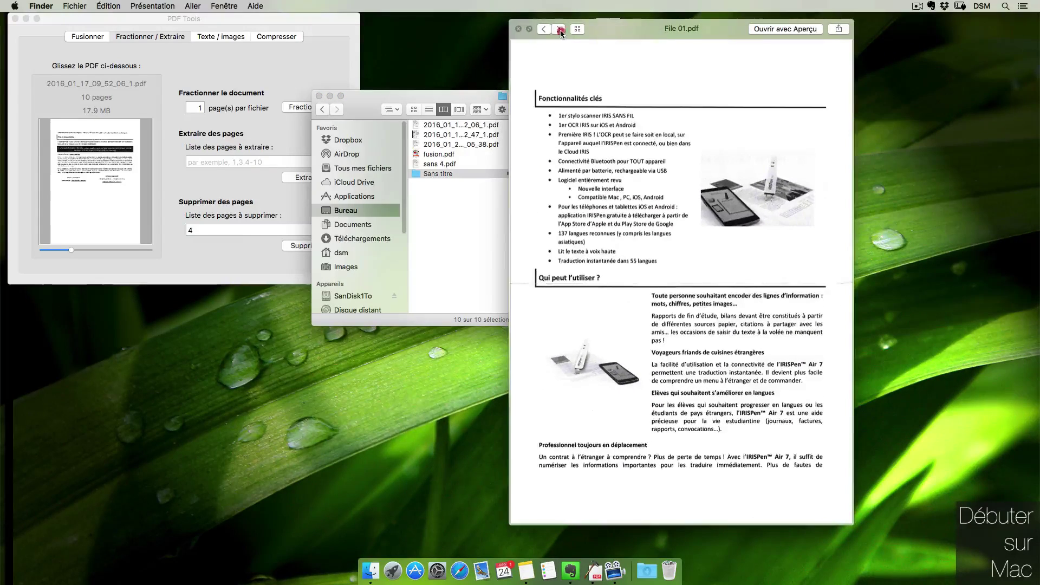
pyautogui.click(559, 28)
pyautogui.click(577, 28)
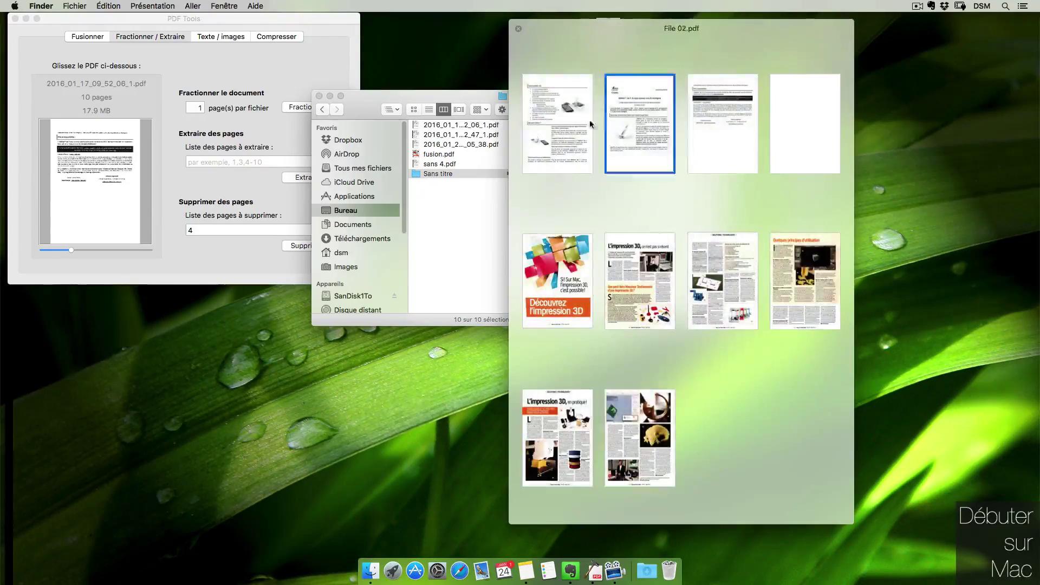
pyautogui.click(368, 393)
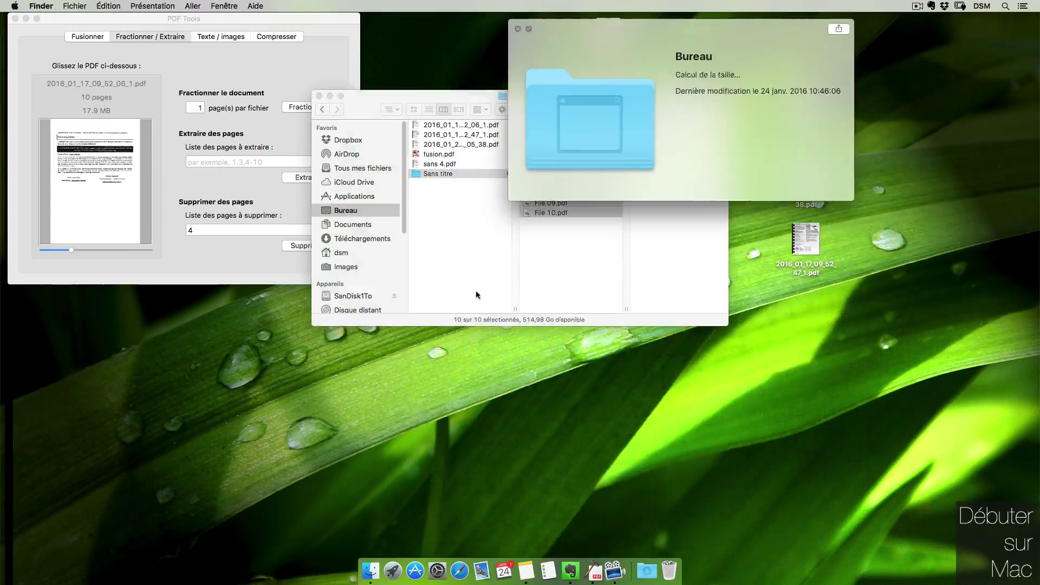
pyautogui.click(479, 238)
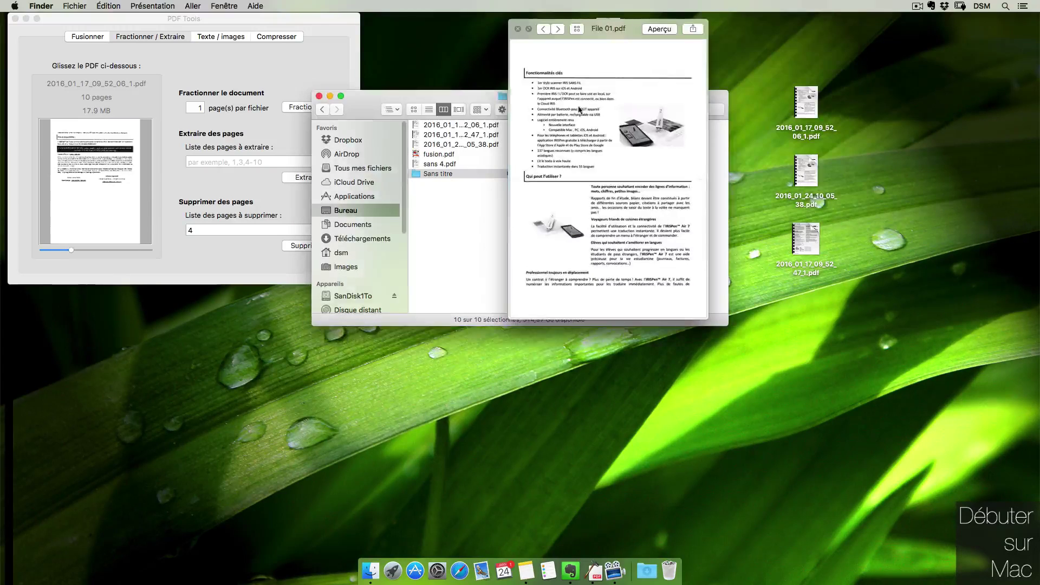
pyautogui.click(519, 29)
# Step: Place the Sans titre folder beside the source PDFs on the desktop, display its contents as icons, and close the Finder window
pyautogui.moveTo(437, 174); pyautogui.dragTo(916, 64)
pyautogui.press('space')
pyautogui.click(599, 242)
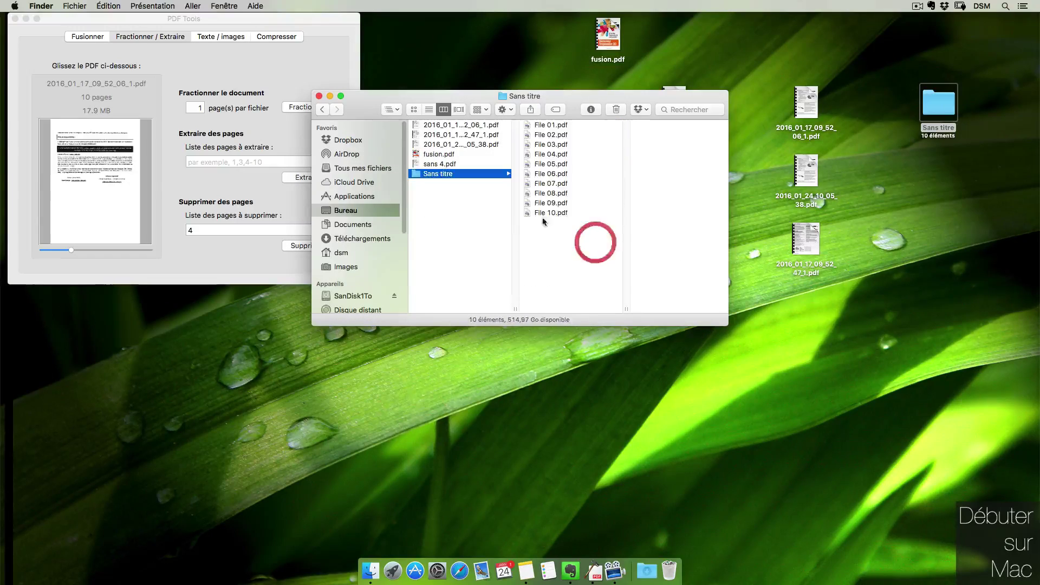
pyautogui.click(413, 110)
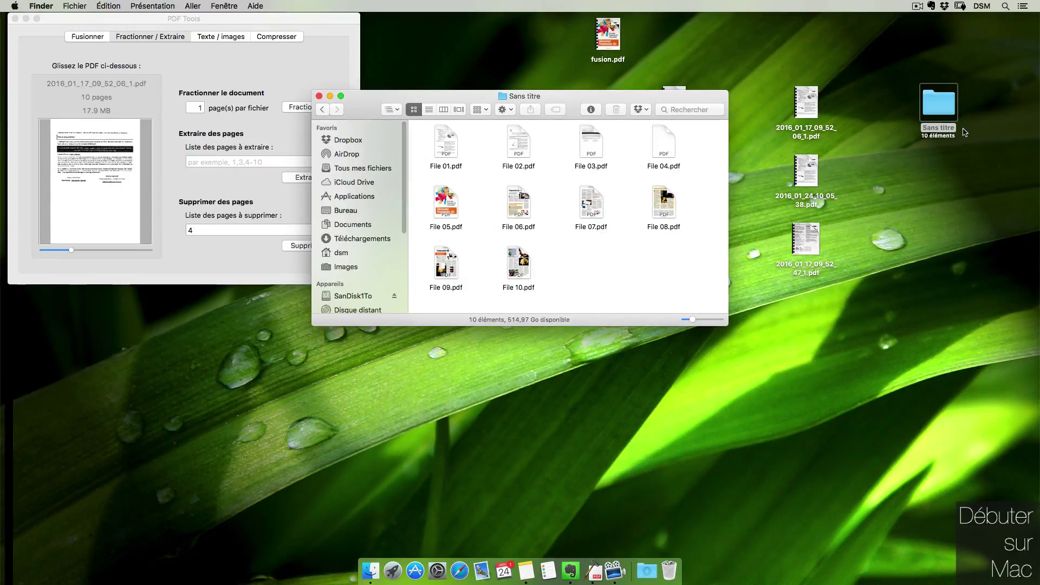
pyautogui.click(319, 96)
# Step: Split the loaded PDF into files of 3 pages each, saved in a Sans titre3 folder on the desktop
pyautogui.click(198, 108)
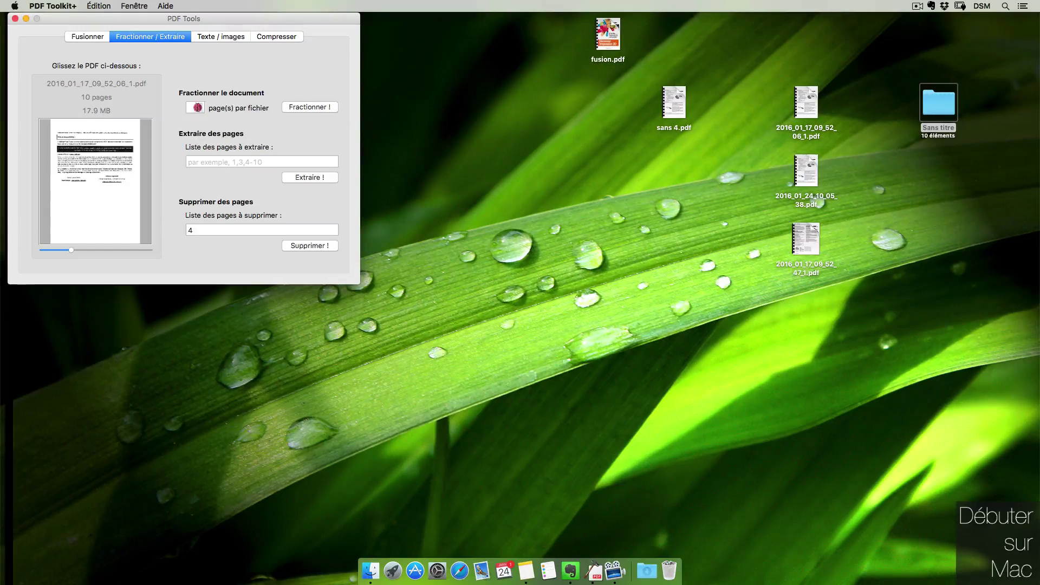
pyautogui.write('3')
pyautogui.click(309, 107)
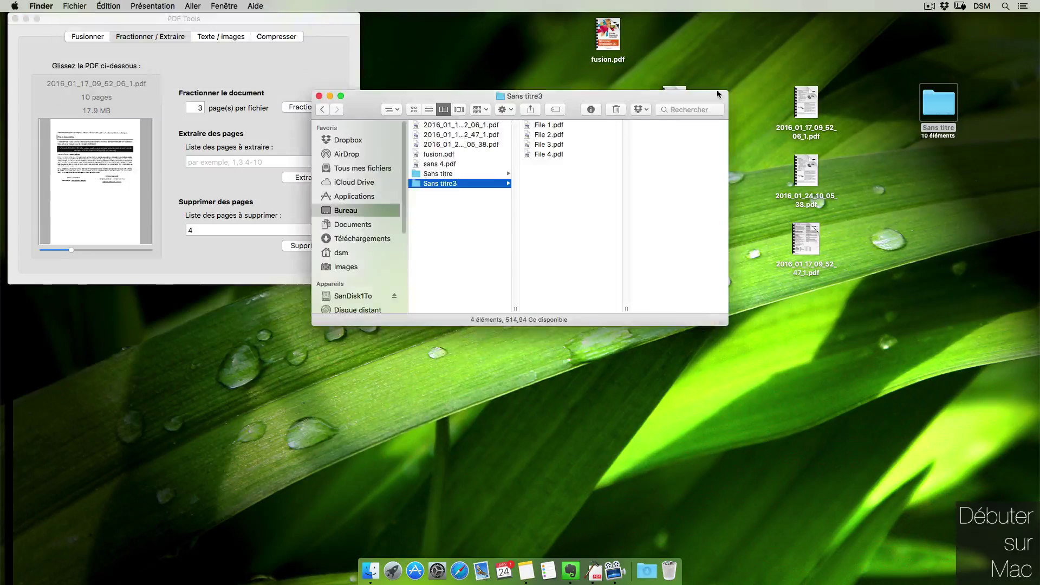
# Step: Preview the PDFs in the Sans titre3 folder one after another to check their pages
pyautogui.moveTo(567, 149); pyautogui.dragTo(541, 122)
pyautogui.press('space')
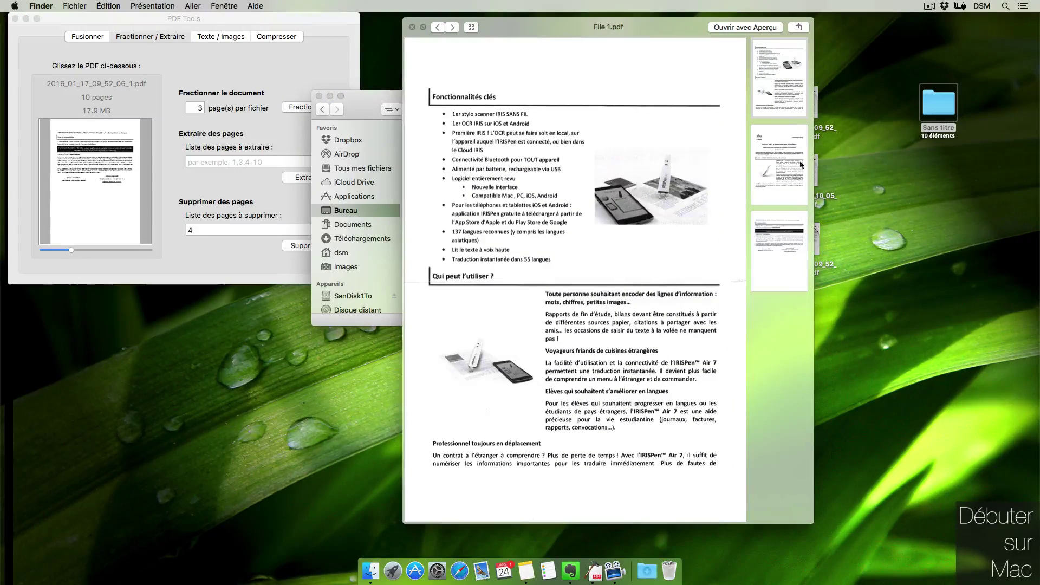
pyautogui.click(457, 26)
pyautogui.click(453, 26)
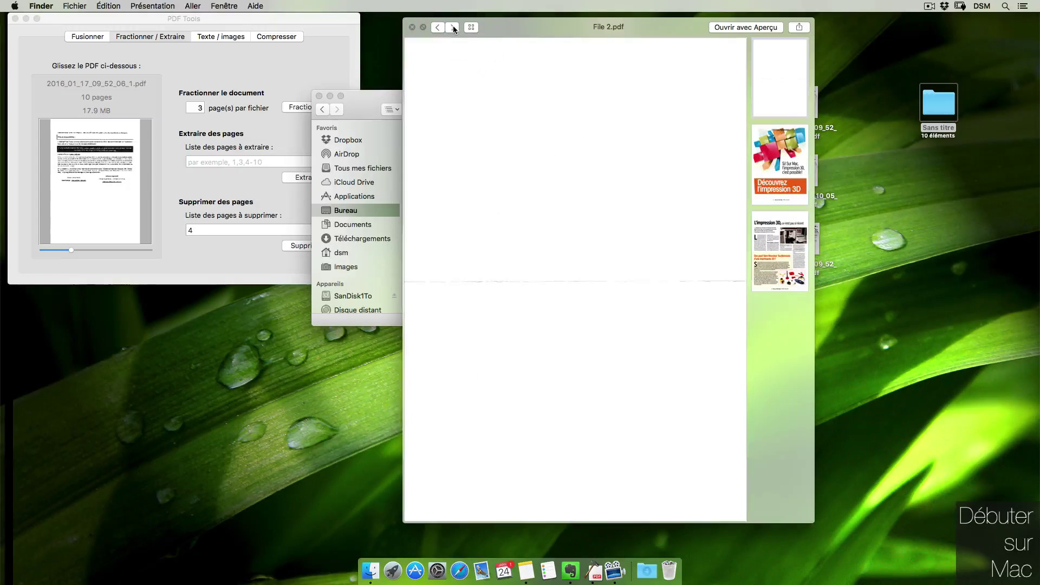
pyautogui.click(452, 28)
# Step: Clear the list of pages to remove, and extract pages 2,5,7 to the desktop as partiel
pyautogui.doubleClick(210, 226)
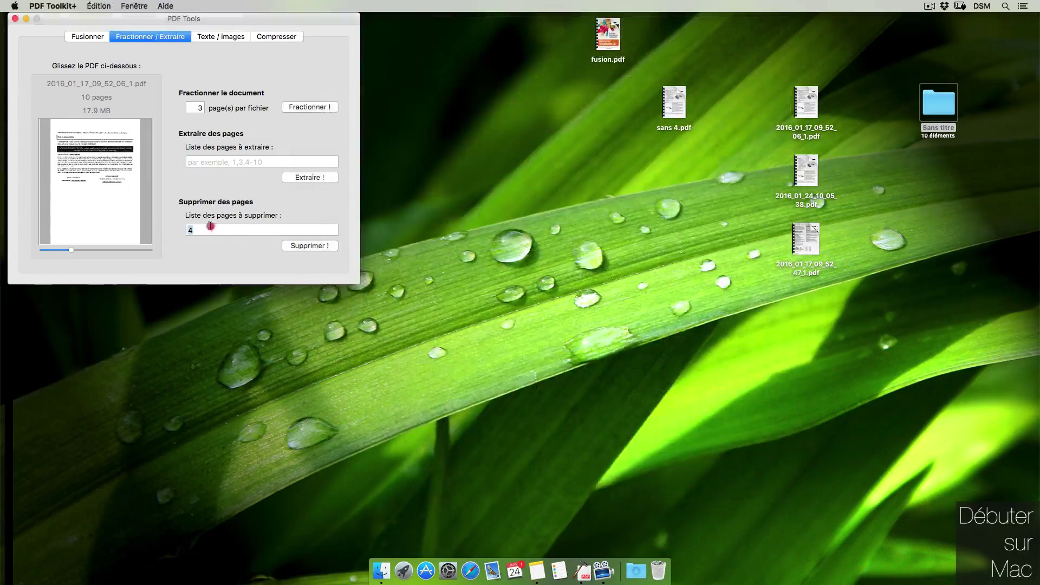
pyautogui.press('BackSpace')
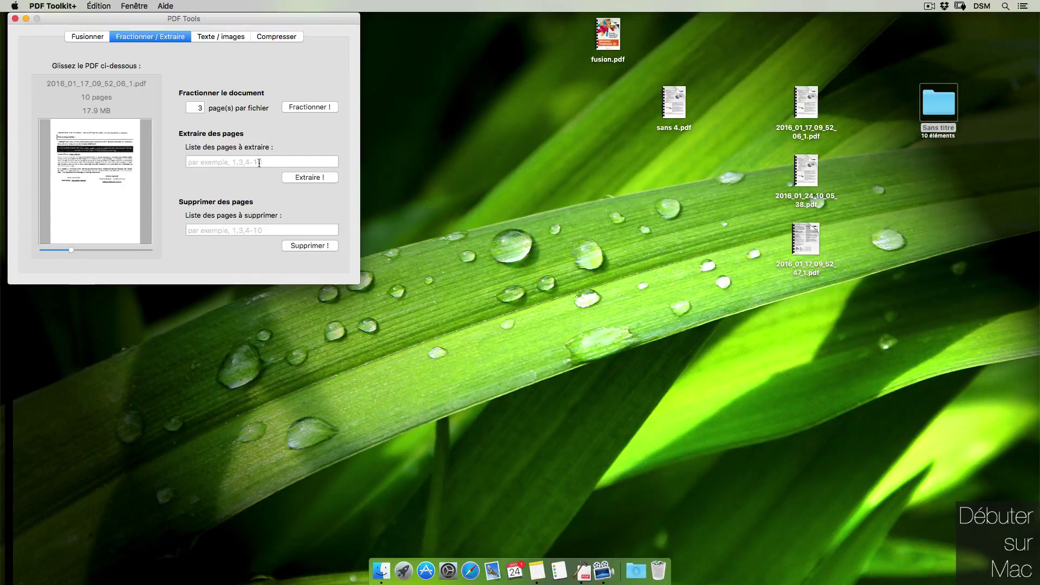
pyautogui.write('2,5,7')
pyautogui.click(304, 180)
pyautogui.press('Return')
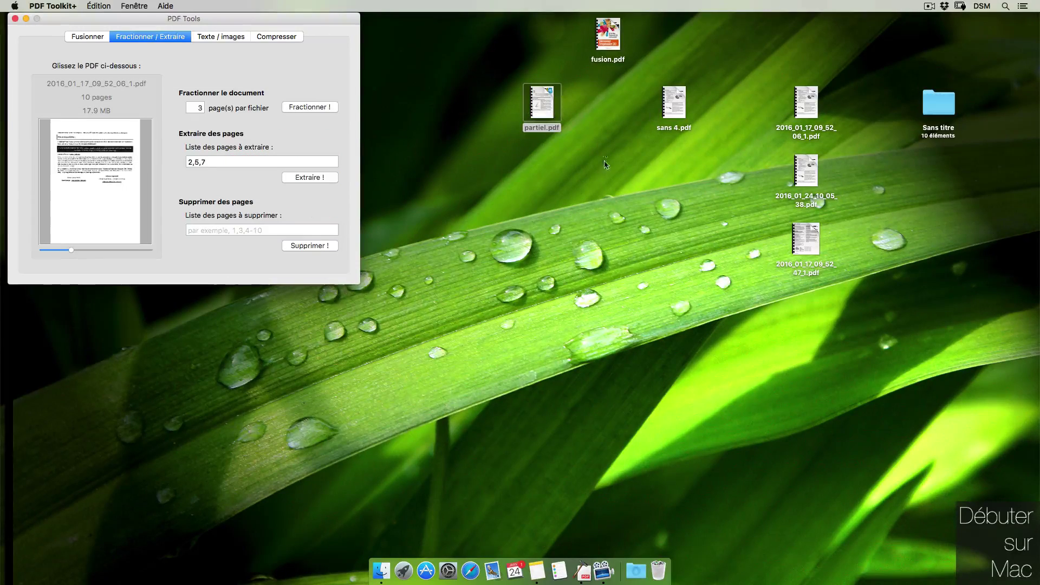
# Step: Preview partiel.pdf to check the extracted pages, and close the preview
pyautogui.click(544, 106)
pyautogui.press('space')
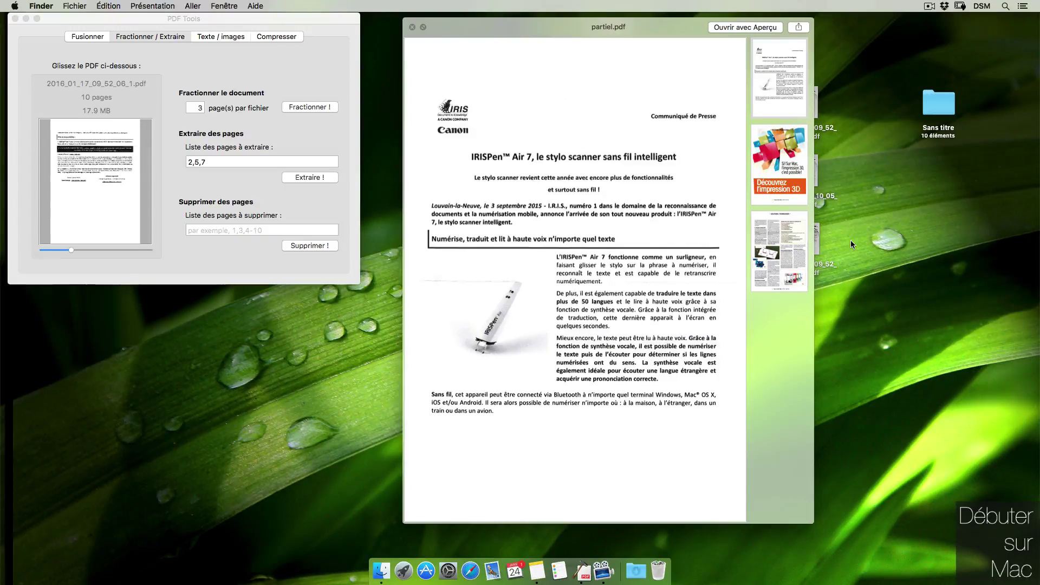
pyautogui.click(412, 27)
# Step: Extract pages 1-3,9 of the loaded PDF to the desktop as pafge 1 à 3, and select the new file
pyautogui.click(201, 169)
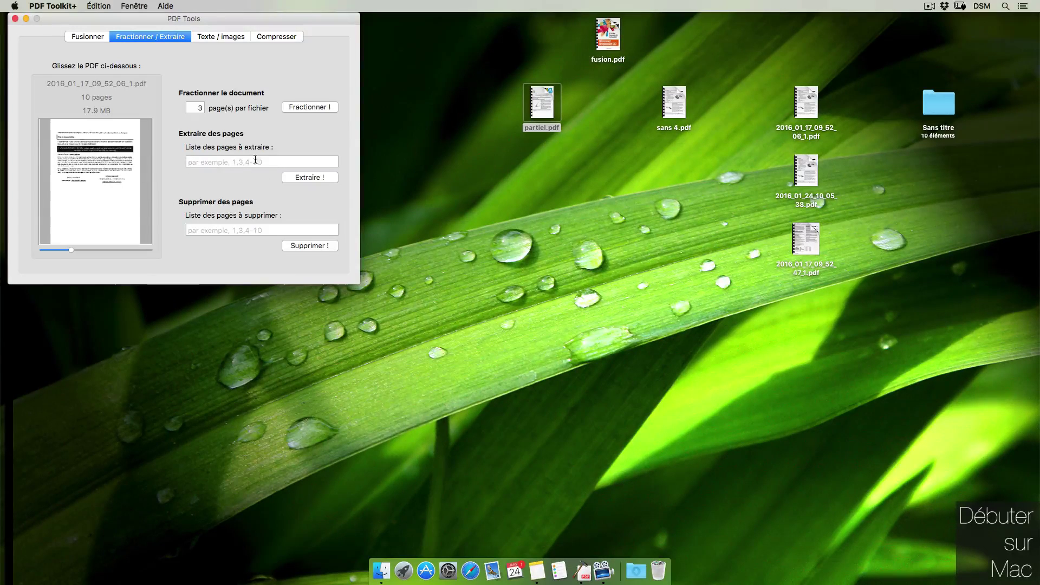
pyautogui.write('1-3,9')
pyautogui.click(309, 177)
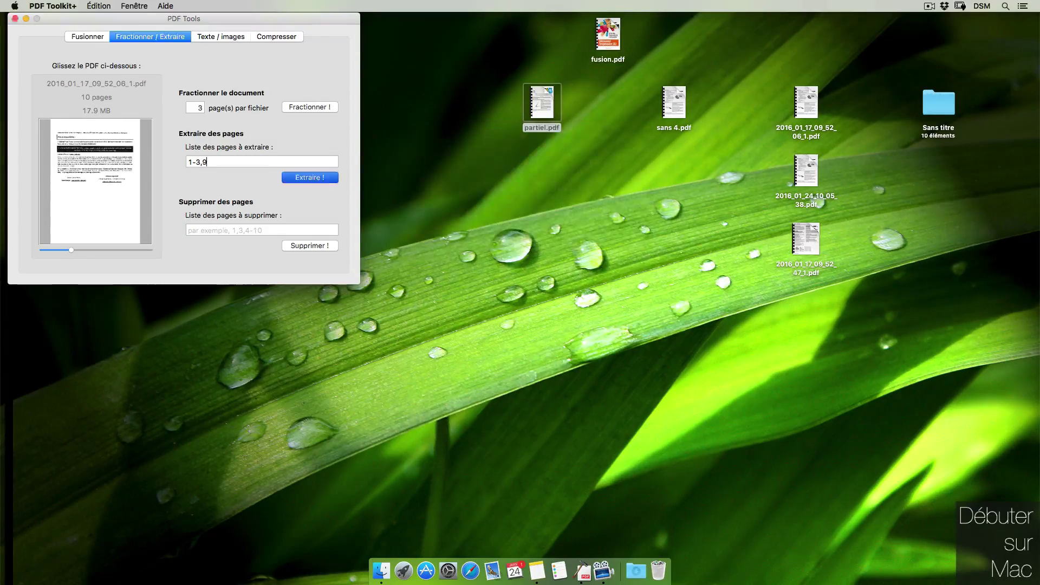
pyautogui.moveTo(616, 236)
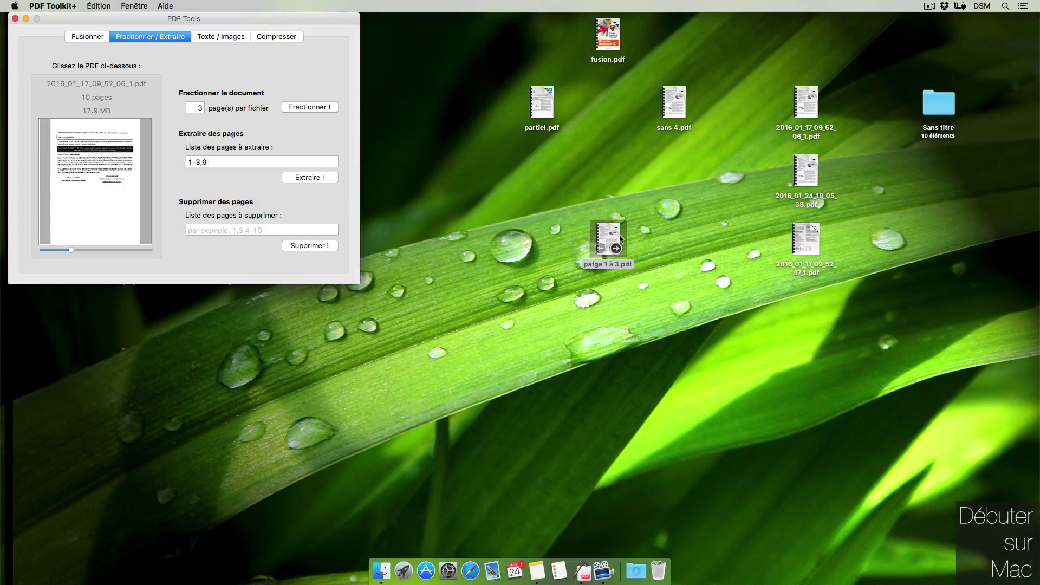
pyautogui.click(622, 233)
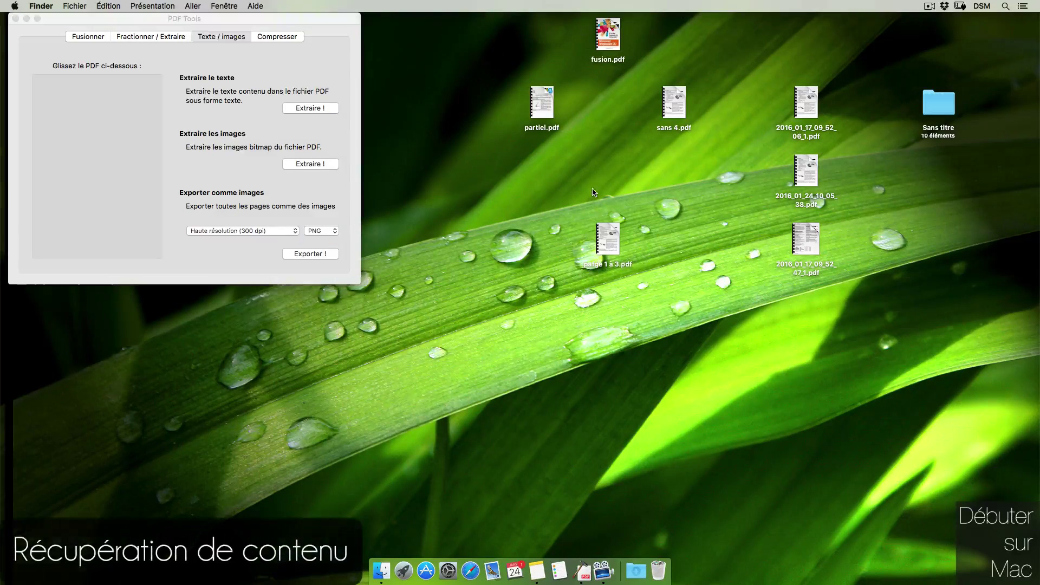
# Step: Show the Texte / images functions and look at the image formats available for exporting pages
pyautogui.click(241, 43)
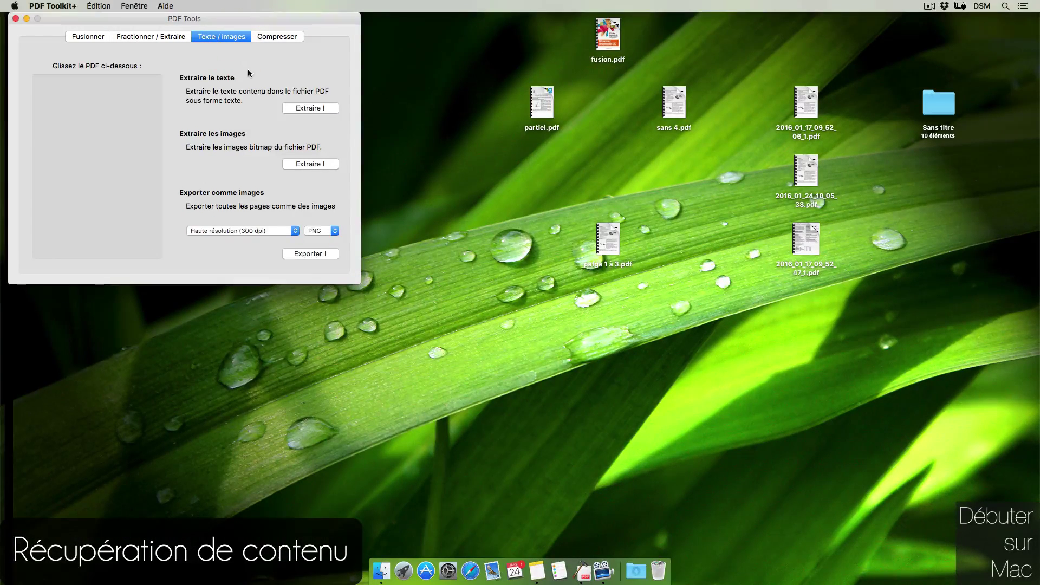
pyautogui.moveTo(613, 27)
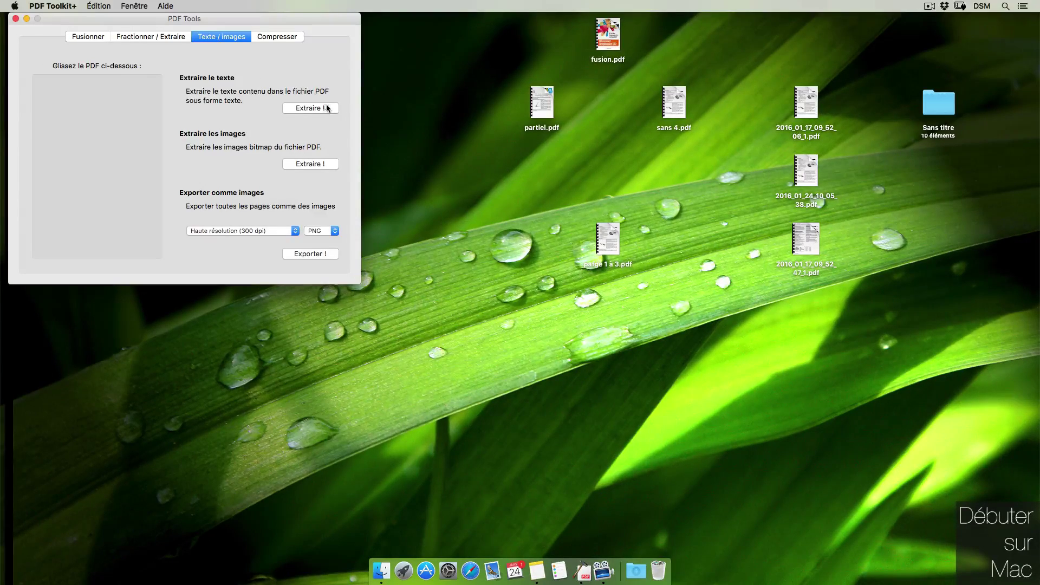
pyautogui.click(223, 81)
pyautogui.click(326, 231)
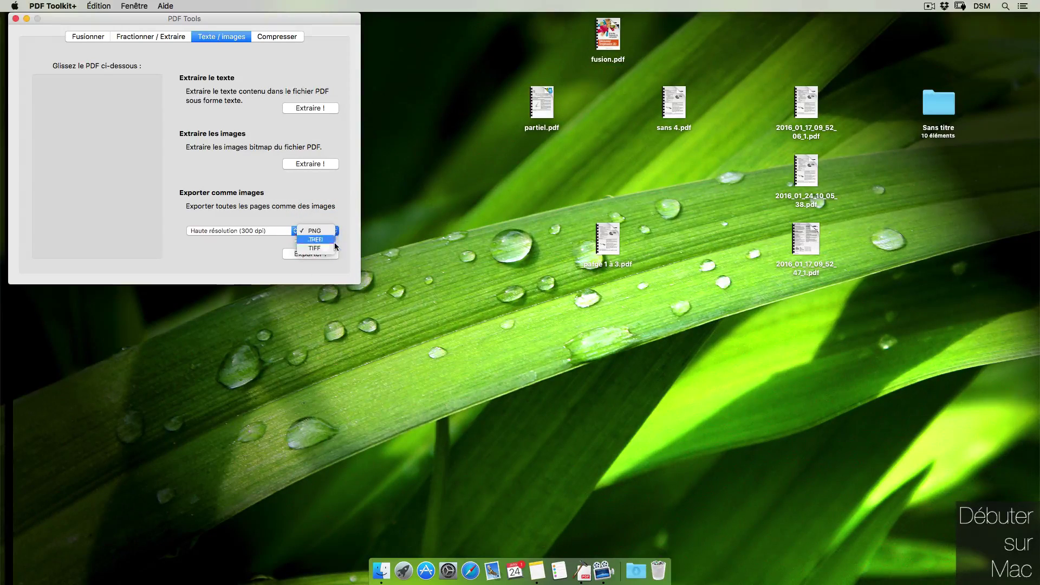
pyautogui.click(340, 211)
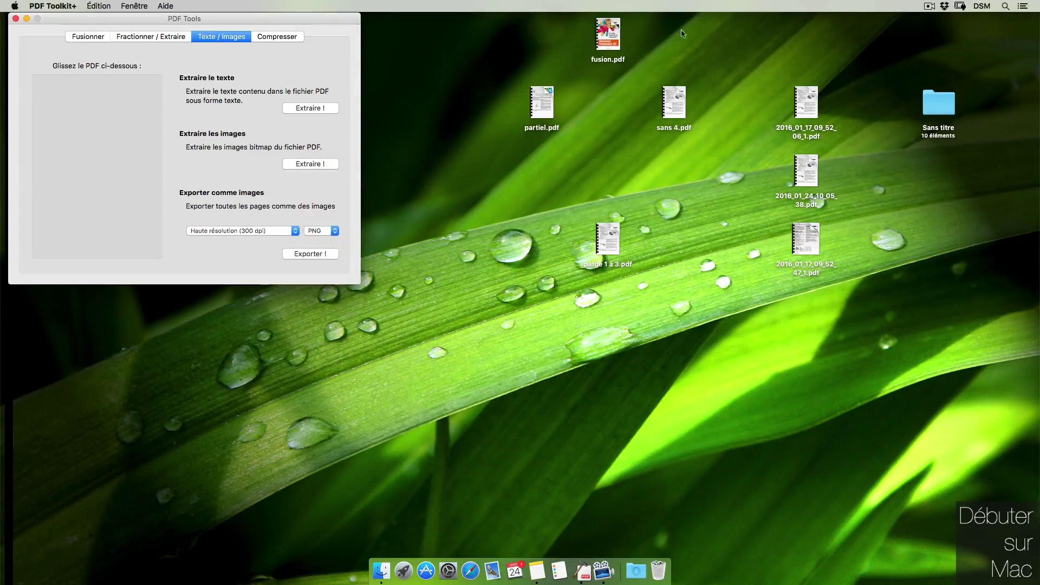
# Step: Load fusion.pdf and export all its pages as PNG images at Très haute résolution (600 dpi) into a desktop folder named png
pyautogui.moveTo(608, 35); pyautogui.dragTo(97, 173)
pyautogui.moveTo(42, 250); pyautogui.dragTo(19, 247)
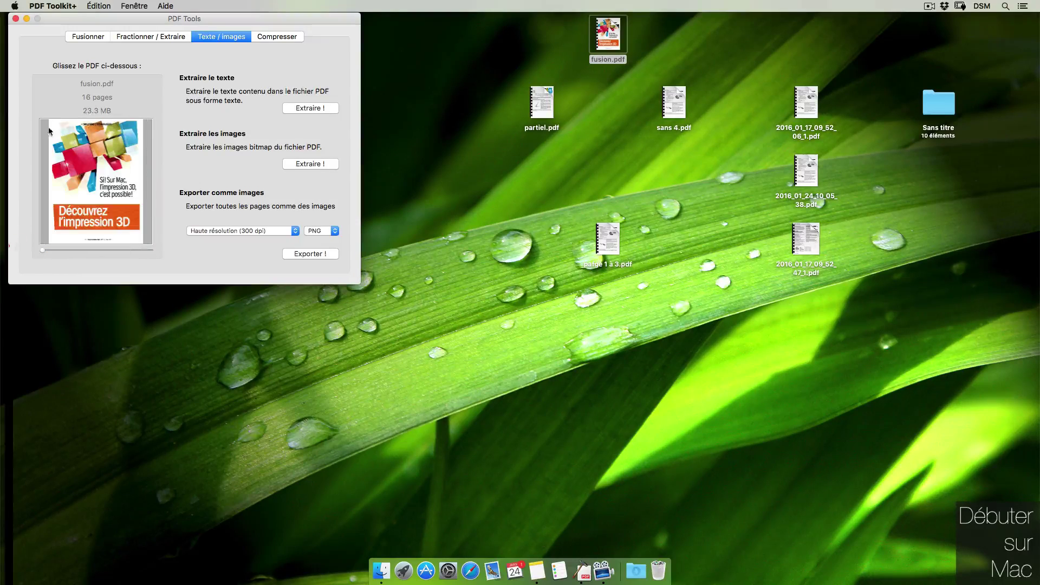
pyautogui.click(222, 227)
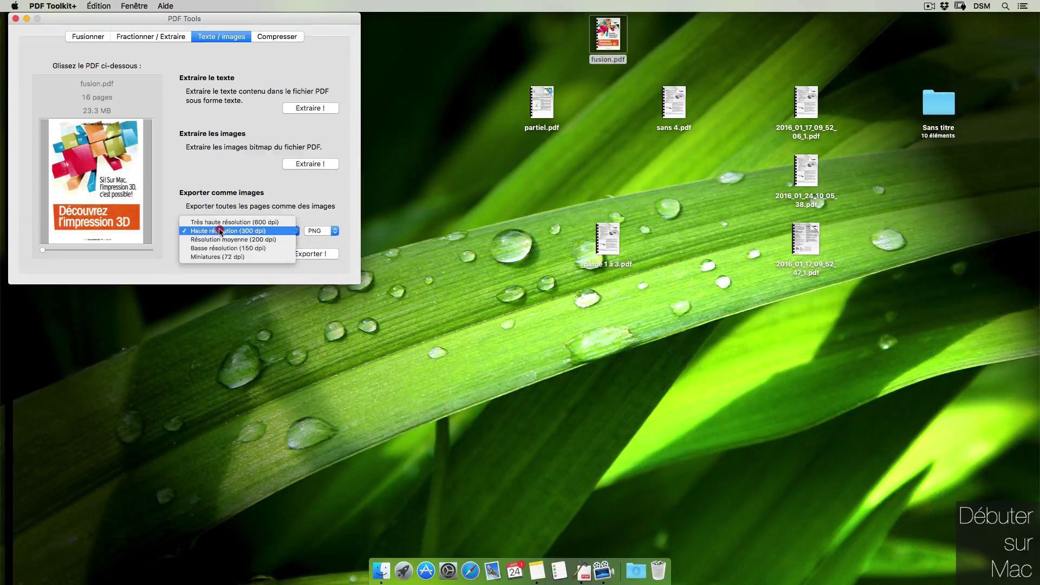
pyautogui.click(238, 220)
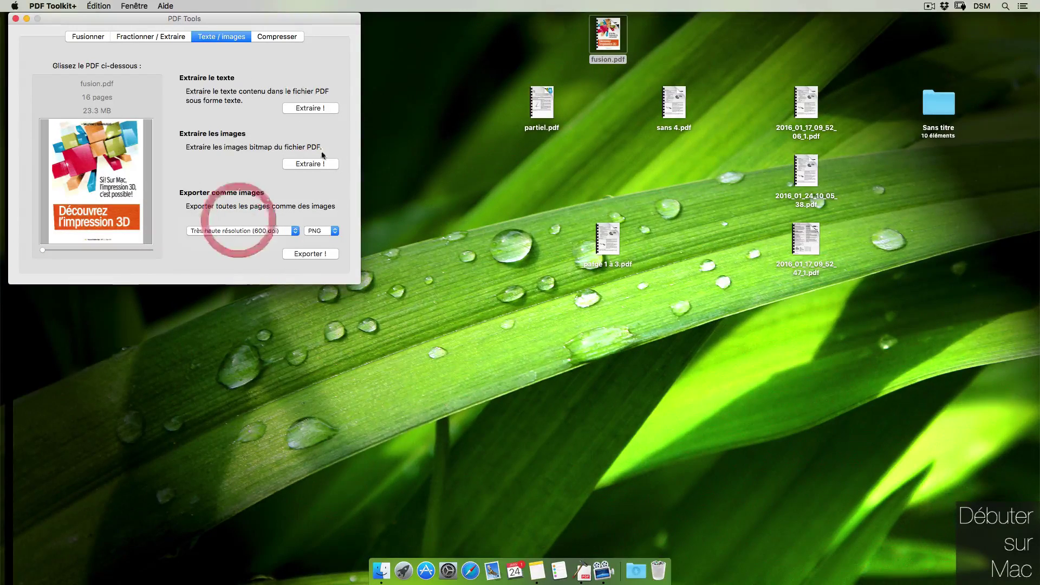
pyautogui.click(310, 254)
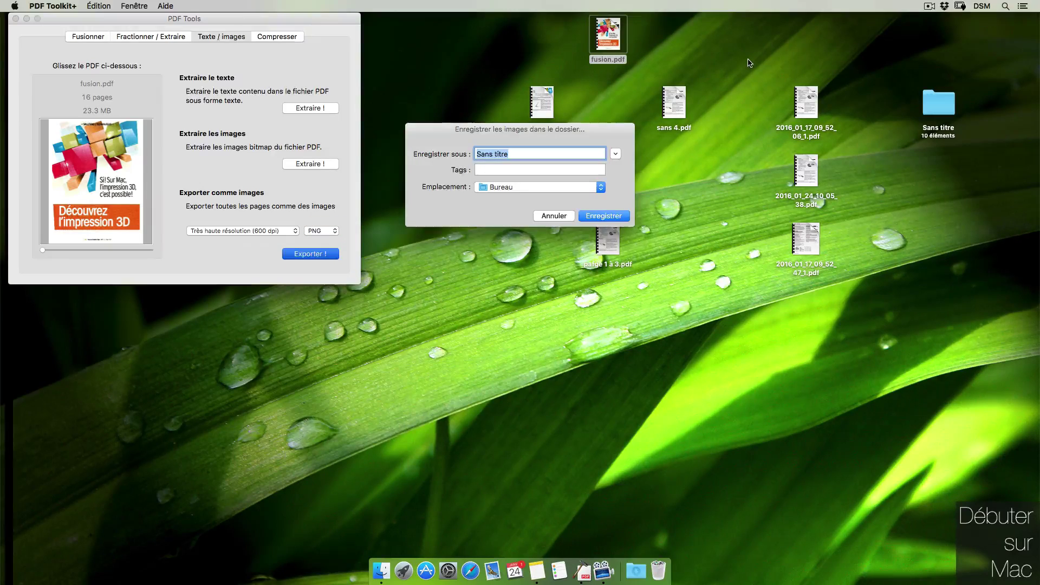
pyautogui.press('Return')
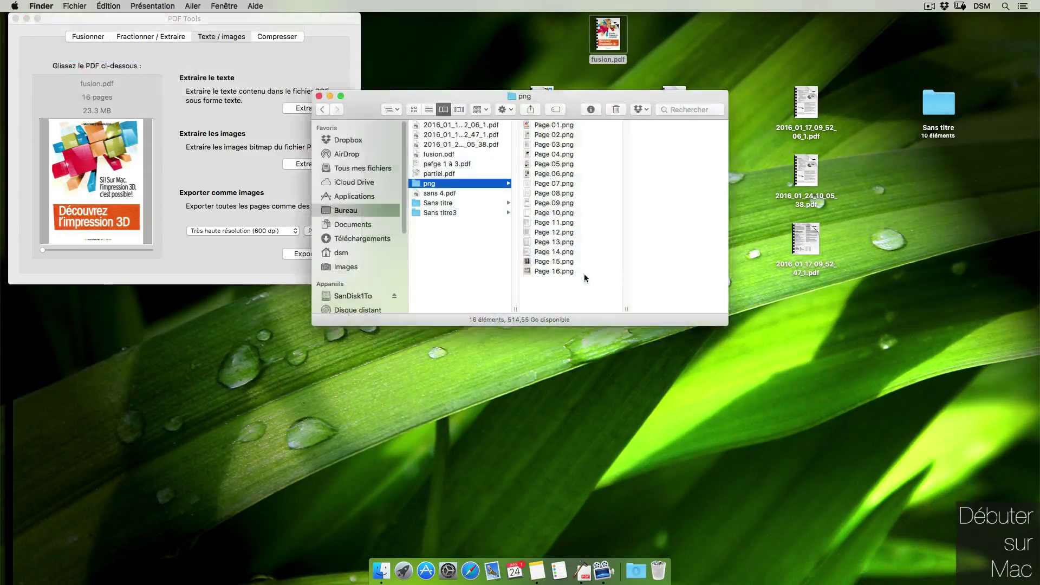
# Step: Select all the exported images in the png folder and preview them
pyautogui.moveTo(550, 293); pyautogui.dragTo(526, 122)
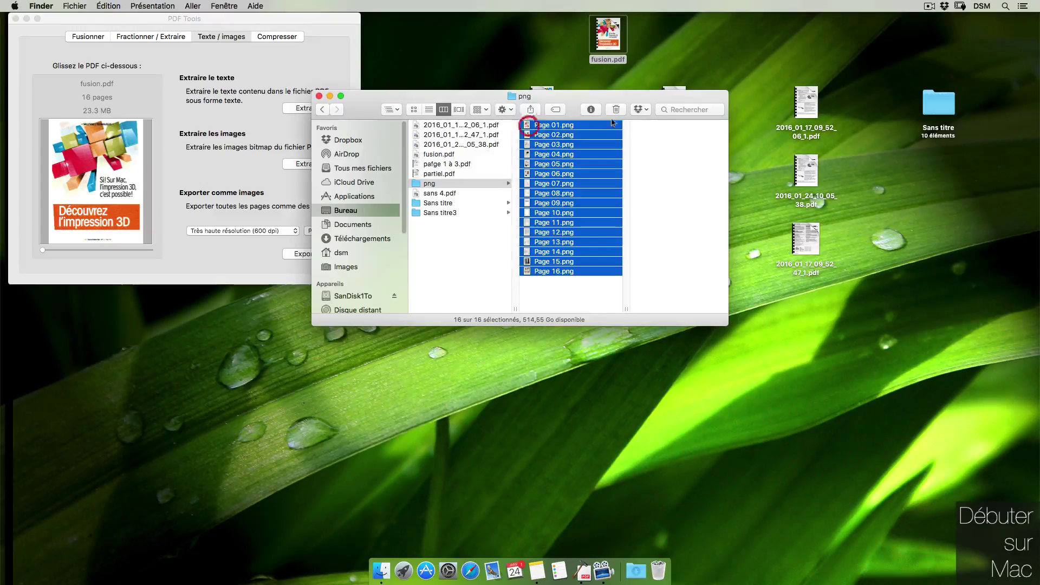
pyautogui.press('space')
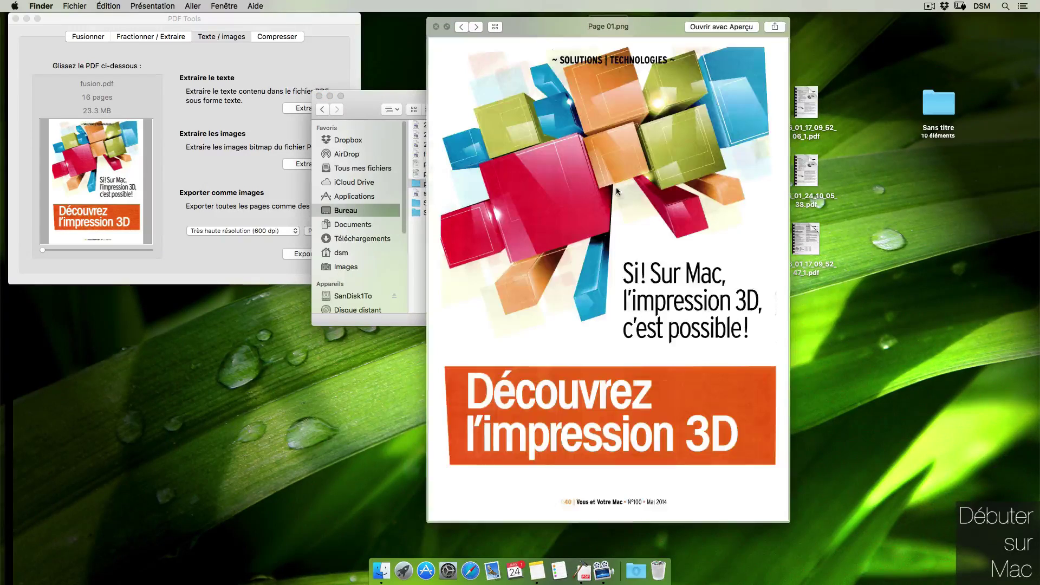
# Step: Preview the second exported page image and close the png folder window
pyautogui.press('Right')
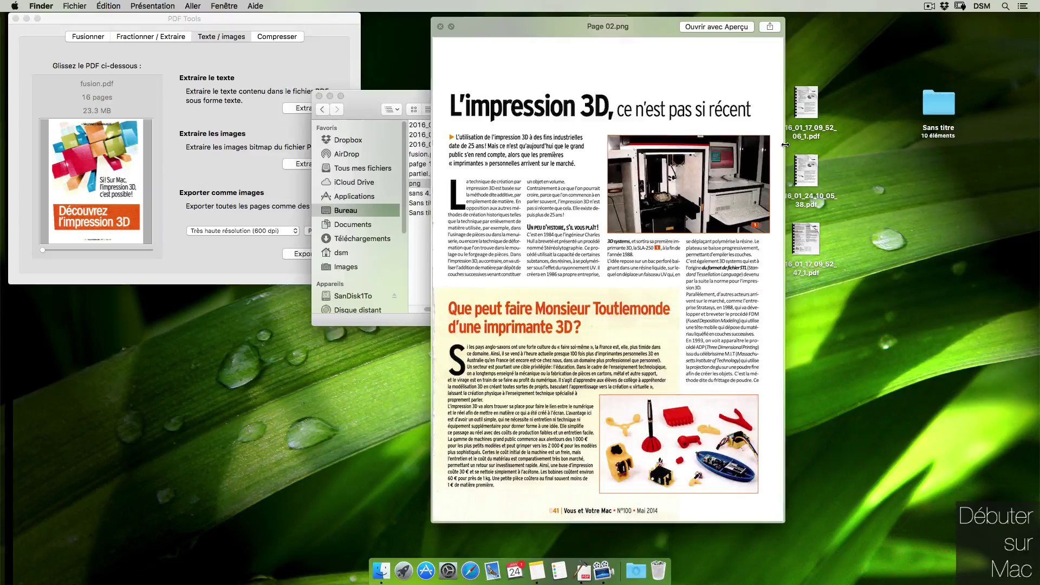
pyautogui.click(319, 96)
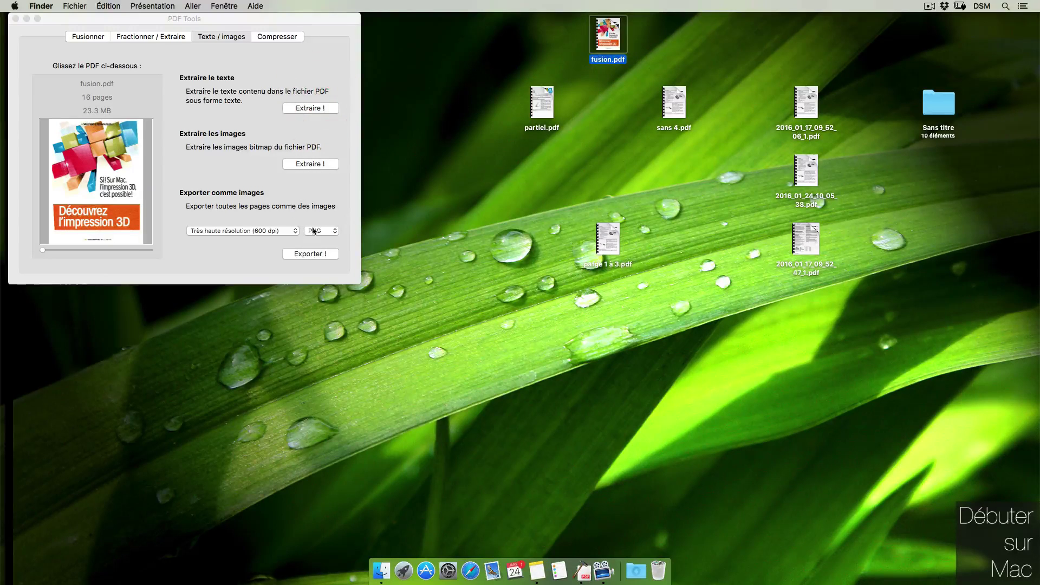
pyautogui.click(331, 232)
pyautogui.click(328, 231)
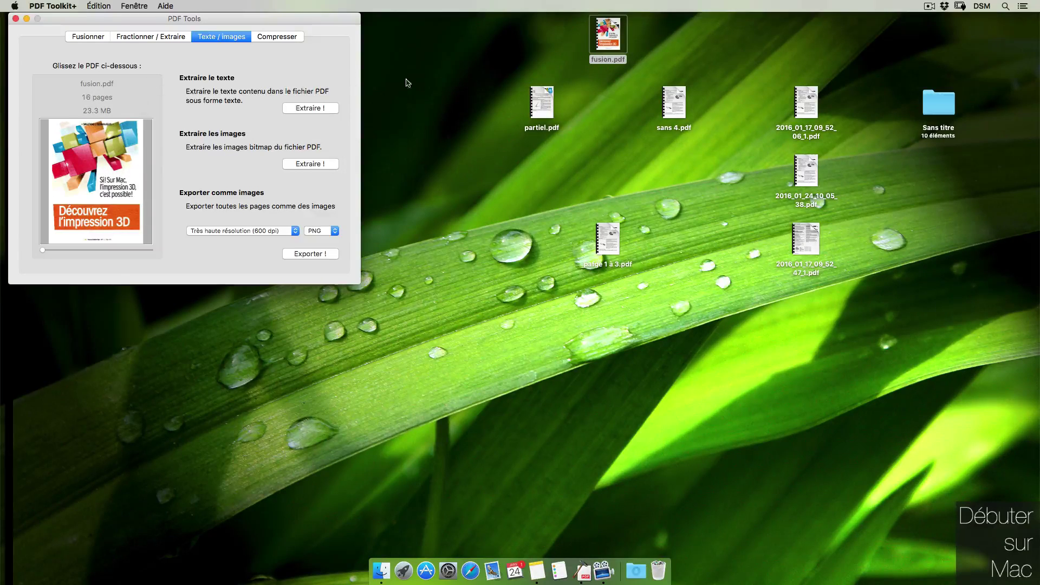
pyautogui.click(319, 69)
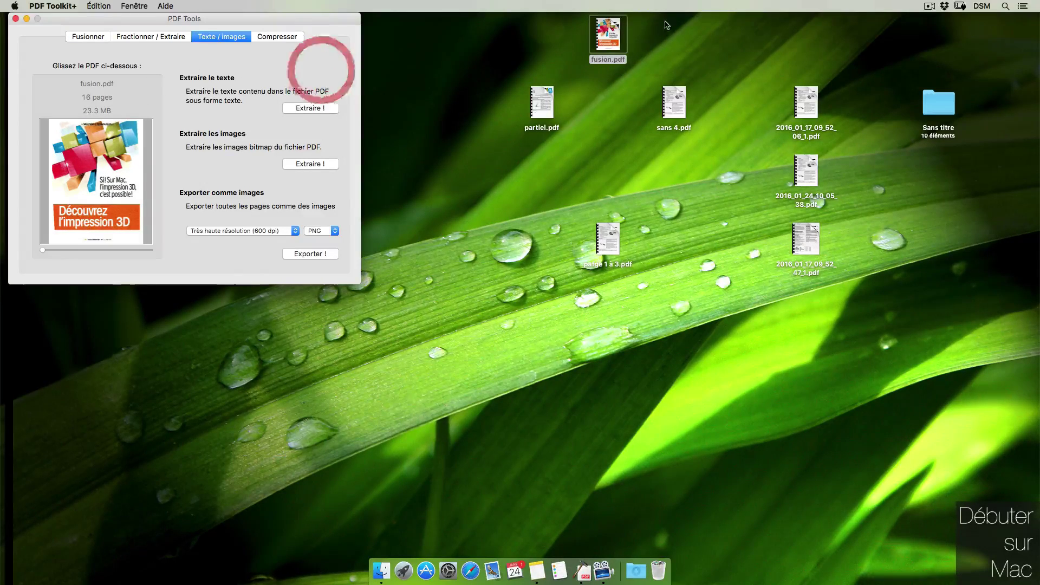
pyautogui.click(608, 35)
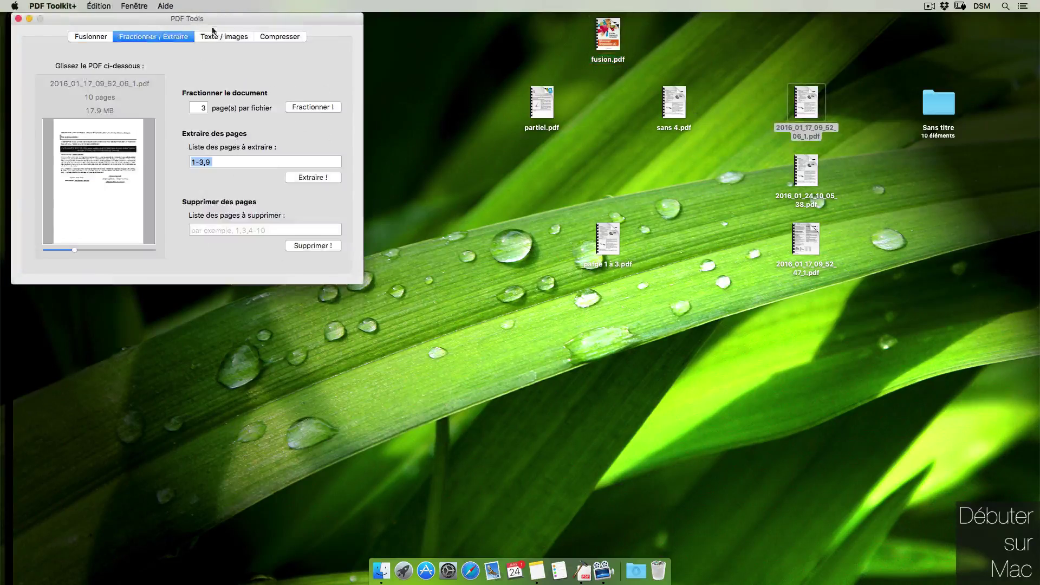
# Step: Load 2016_01_17_09_52_06_1.pdf in Fractionner / Extraire and extract page 6 to the desktop as page 6
pyautogui.moveTo(806, 103); pyautogui.dragTo(122, 184)
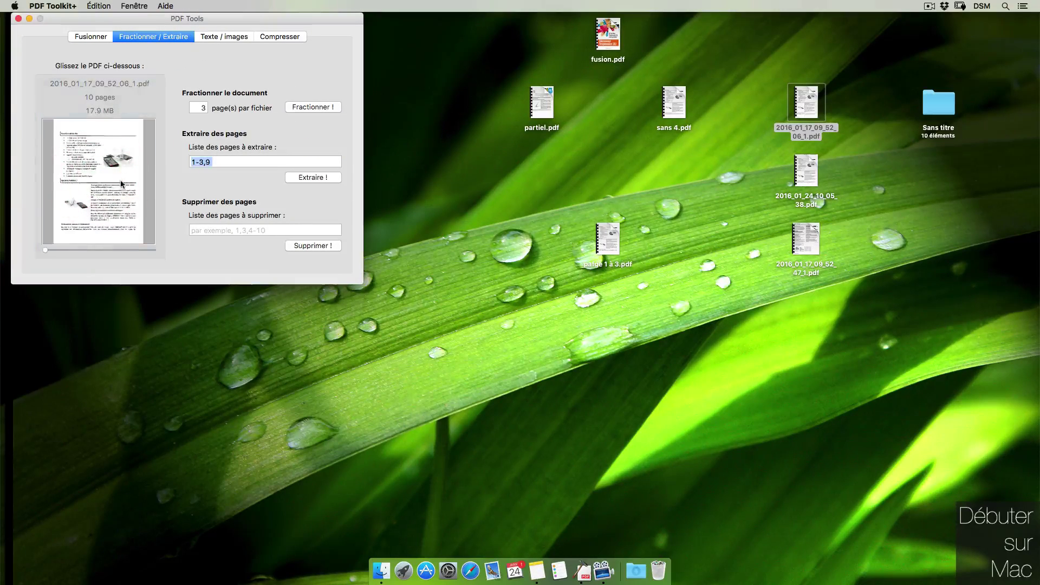
pyautogui.moveTo(45, 250); pyautogui.dragTo(106, 250)
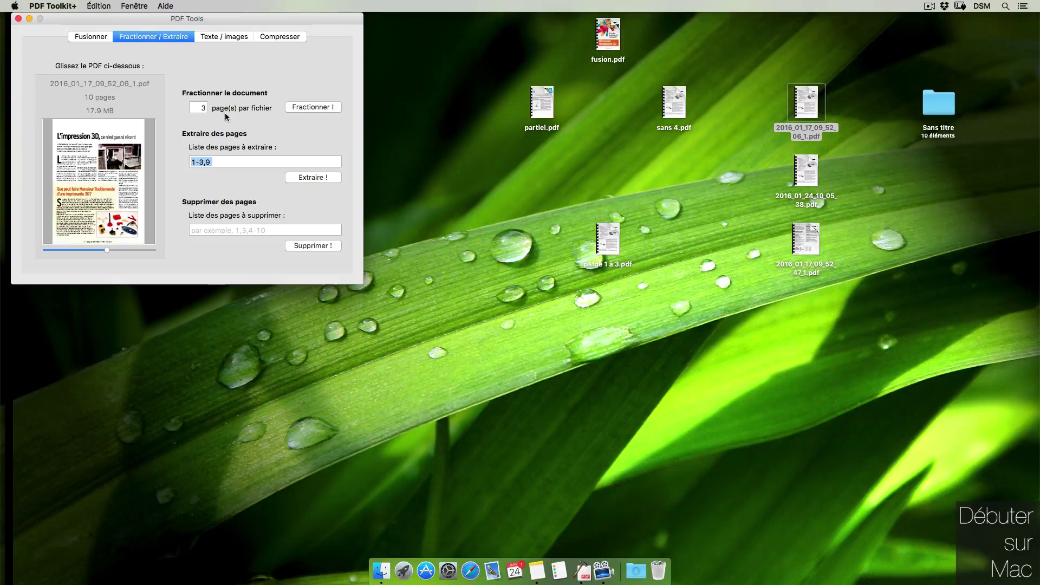
pyautogui.write('6')
pyautogui.click(313, 177)
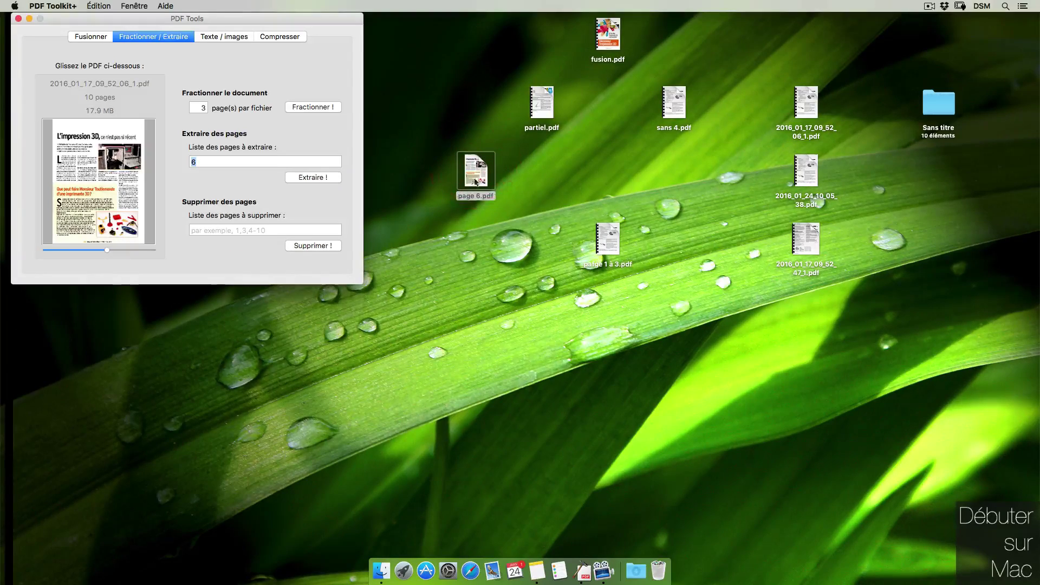
# Step: Open page 6.pdf in Aperçu, check that its text can be selected, and close it
pyautogui.doubleClick(475, 183)
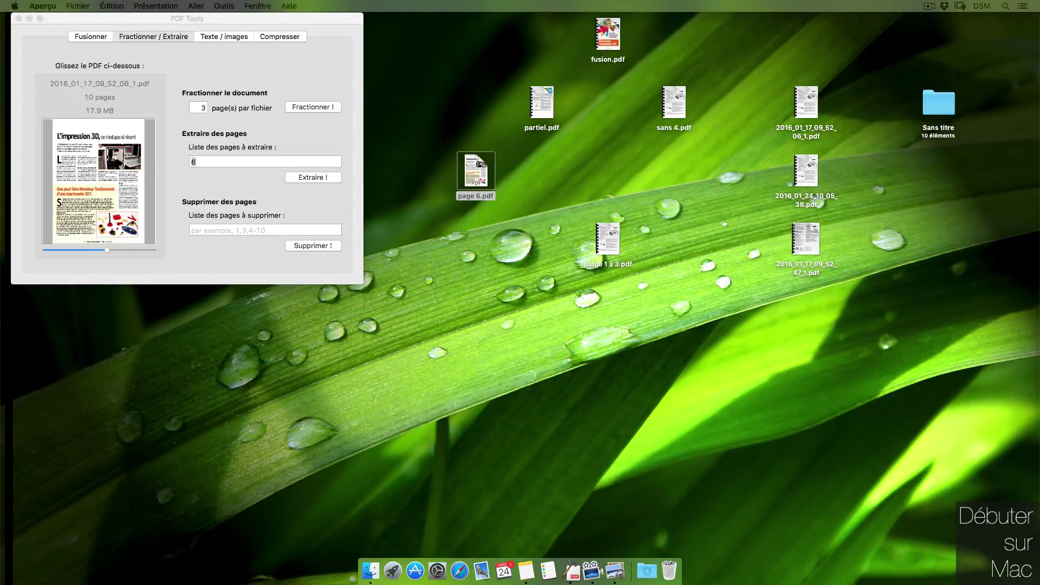
pyautogui.moveTo(444, 1); pyautogui.dragTo(467, 5)
pyautogui.scroll(-5, 379, 86)
pyautogui.moveTo(297, 174); pyautogui.dragTo(384, 93)
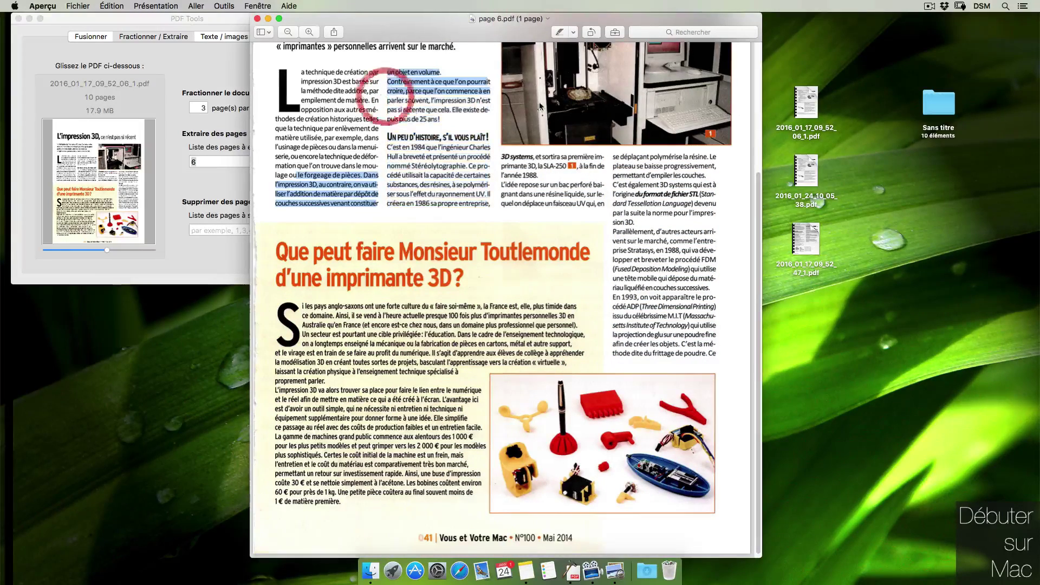
pyautogui.click(257, 19)
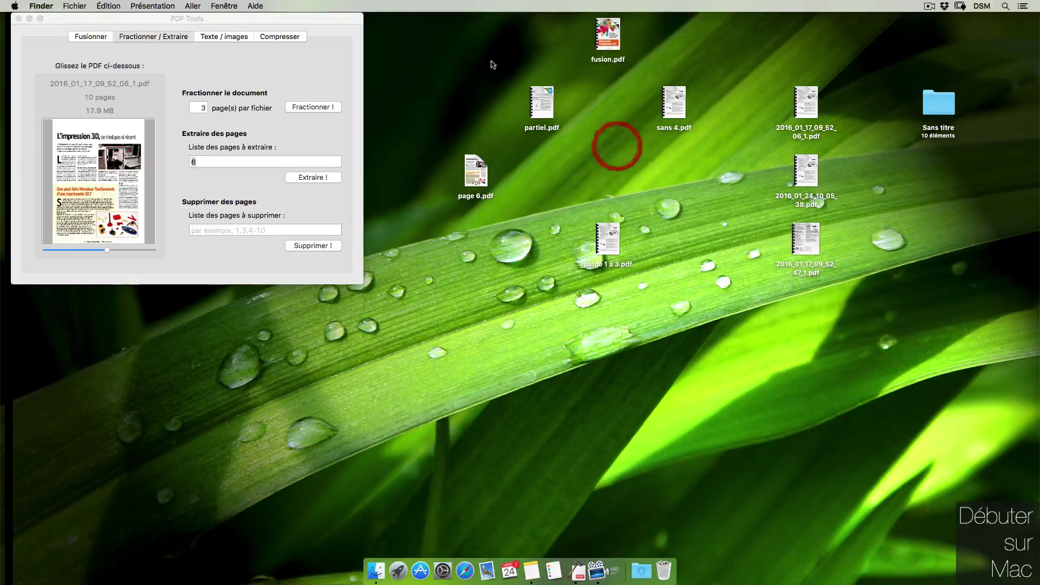
# Step: Load page 6.pdf in Texte / images and extract its text to the desktop as texte
pyautogui.click(234, 36)
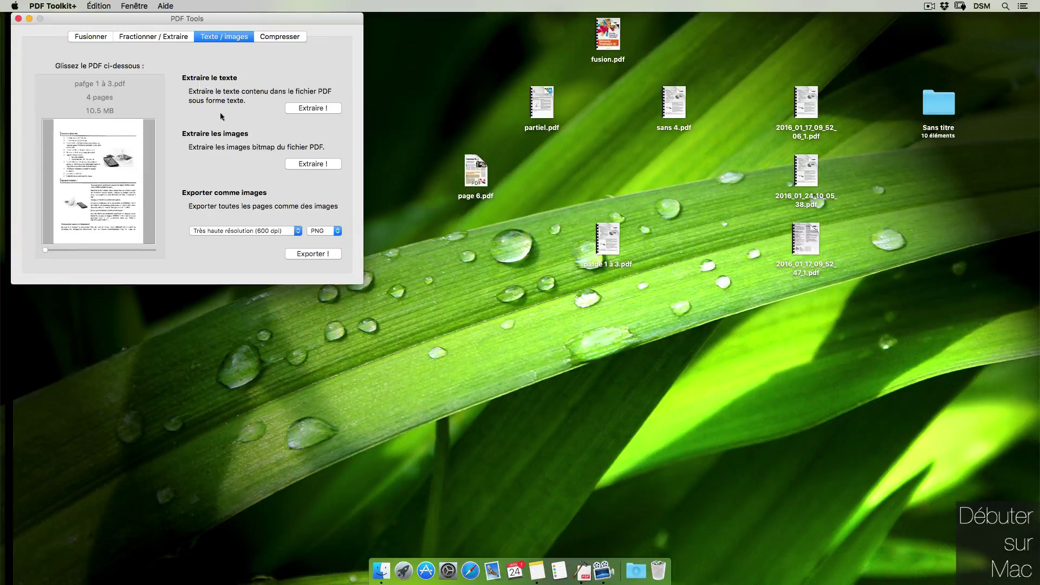
pyautogui.click(235, 66)
pyautogui.moveTo(473, 172); pyautogui.dragTo(114, 198)
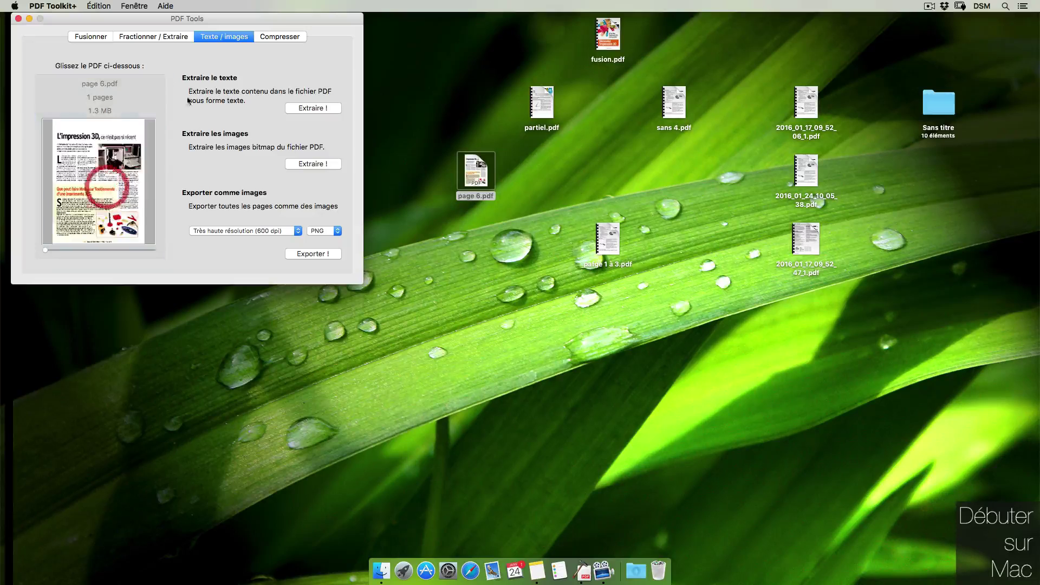
pyautogui.click(340, 108)
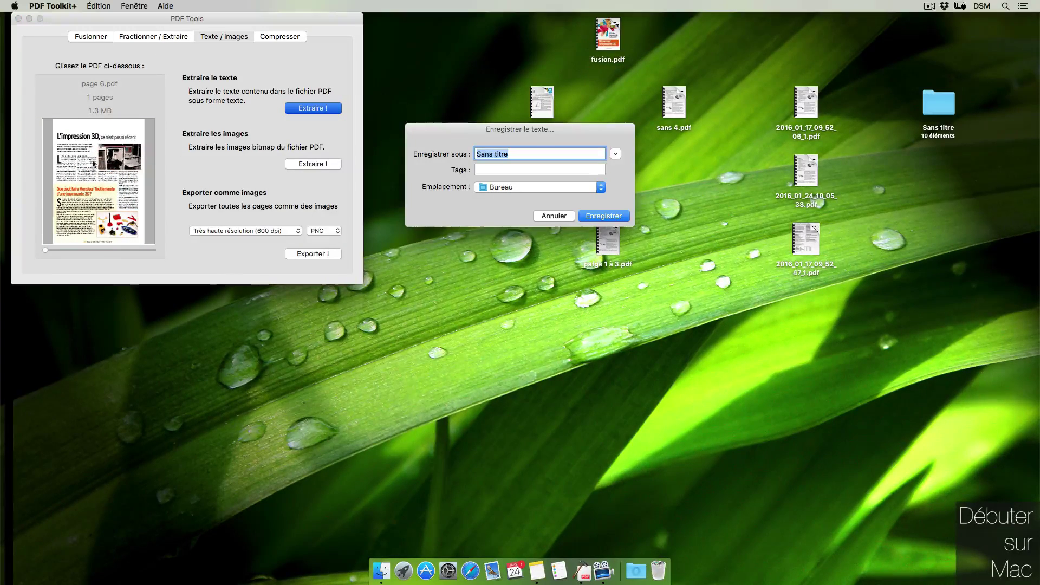
pyautogui.write('texte')
pyautogui.press('Return')
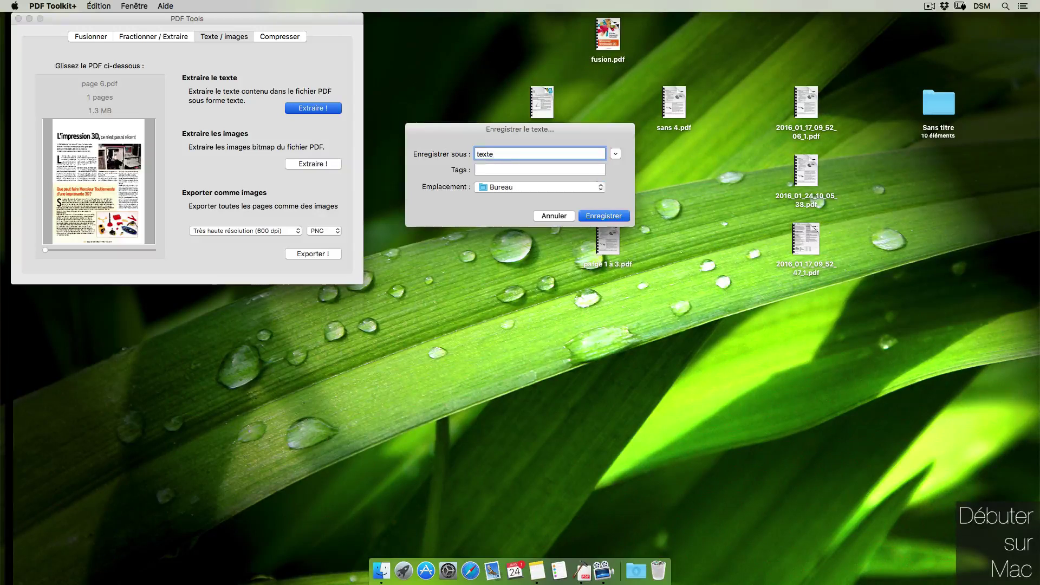
pyautogui.click(594, 199)
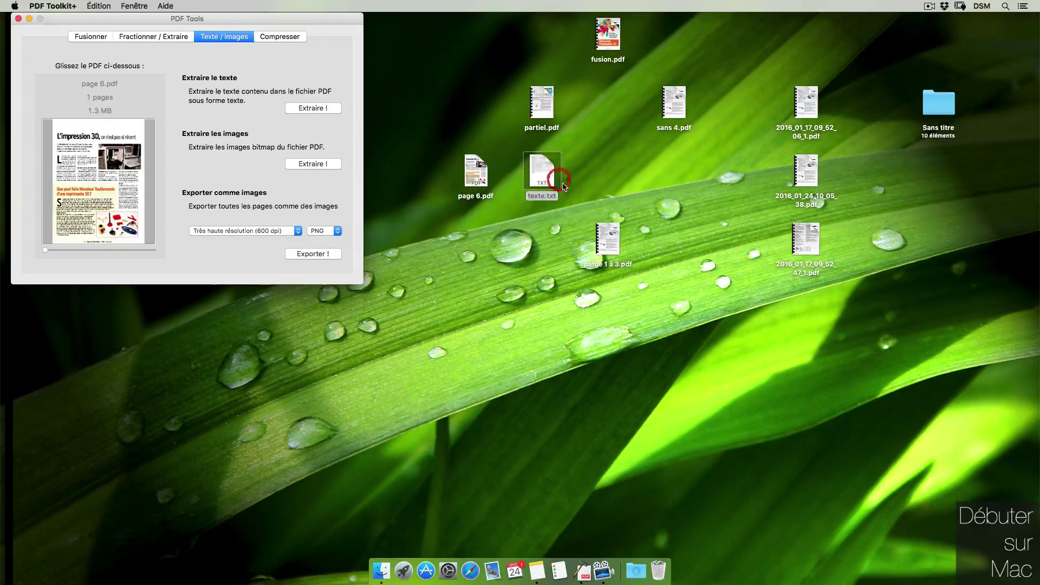
# Step: Open texte.txt in TextEdit and enlarge its window to examine the extracted text
pyautogui.doubleClick(558, 184)
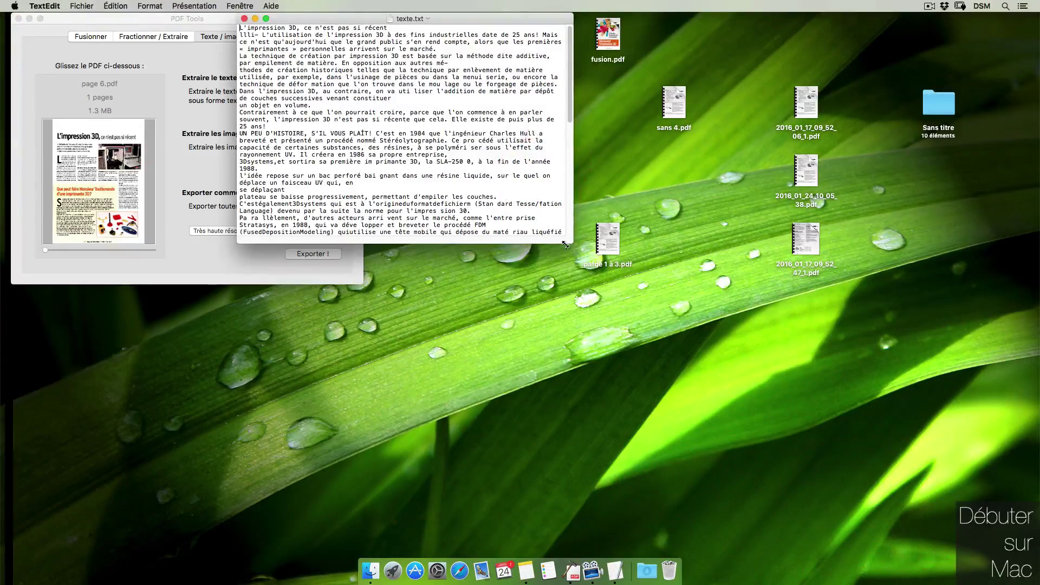
pyautogui.moveTo(565, 245); pyautogui.dragTo(817, 474)
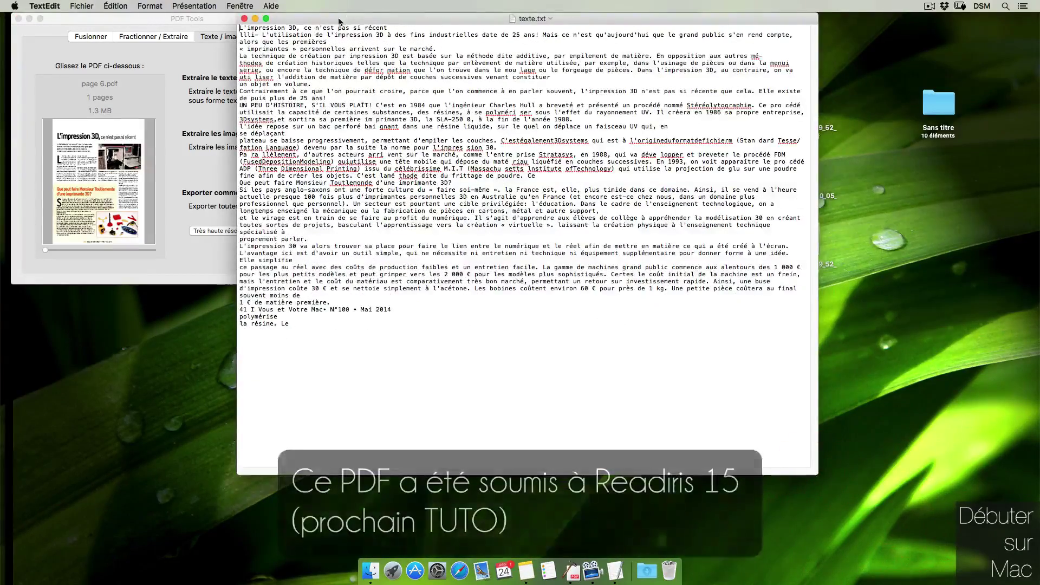
pyautogui.moveTo(339, 21); pyautogui.dragTo(494, 22)
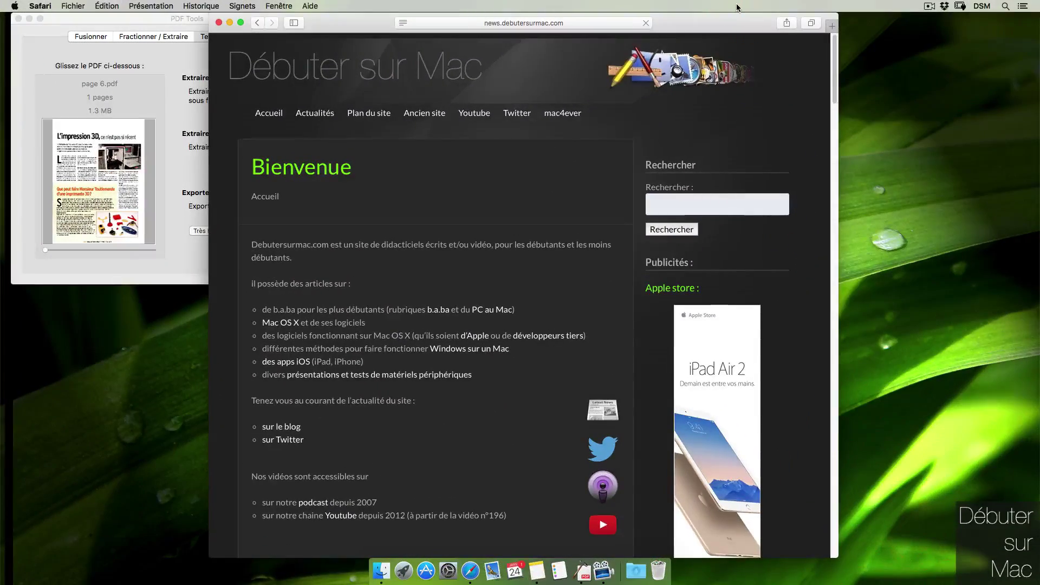
# Step: In Safari, save the news.debutersurmac.com home page as a PDF named Bienvenue - Débuter sur Mac
pyautogui.press('super+p')
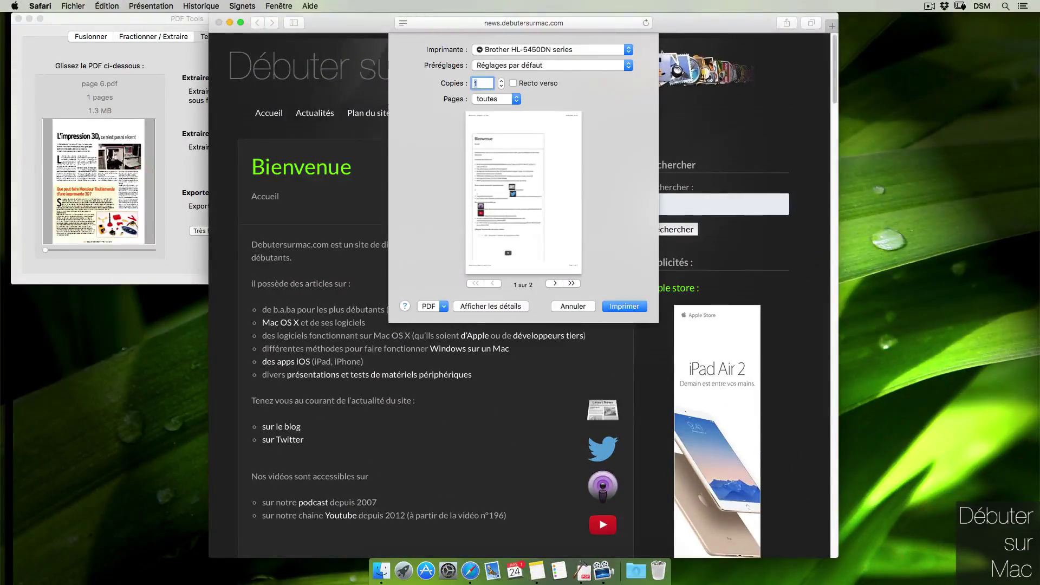
pyautogui.click(443, 306)
pyautogui.click(541, 327)
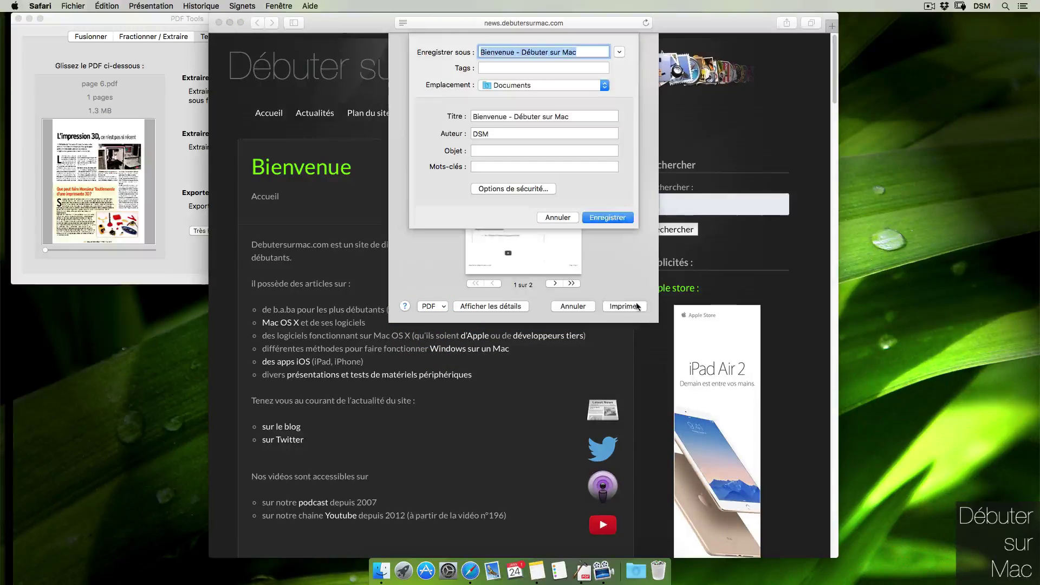
pyautogui.click(620, 217)
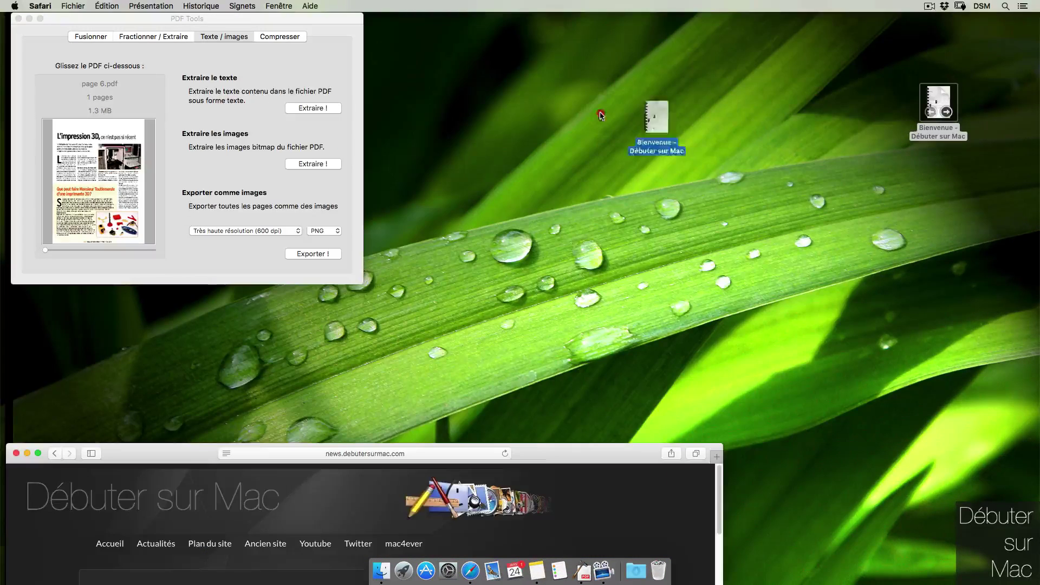
# Step: Load the Bienvenue - Débuter sur Mac PDF into PDF Toolkit+ and preview both of its pages in Finder
pyautogui.moveTo(600, 116); pyautogui.dragTo(70, 186)
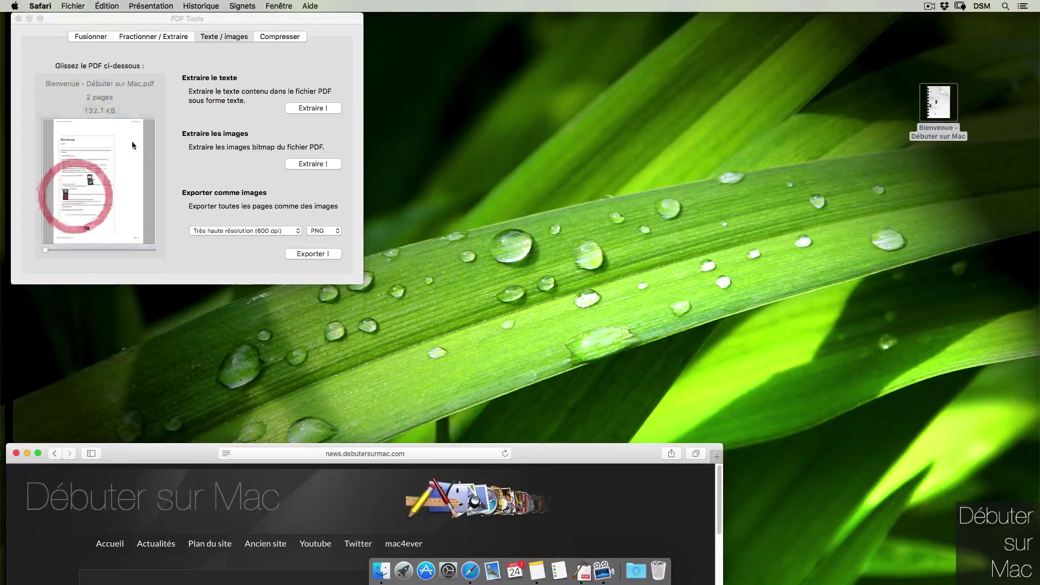
pyautogui.click(251, 61)
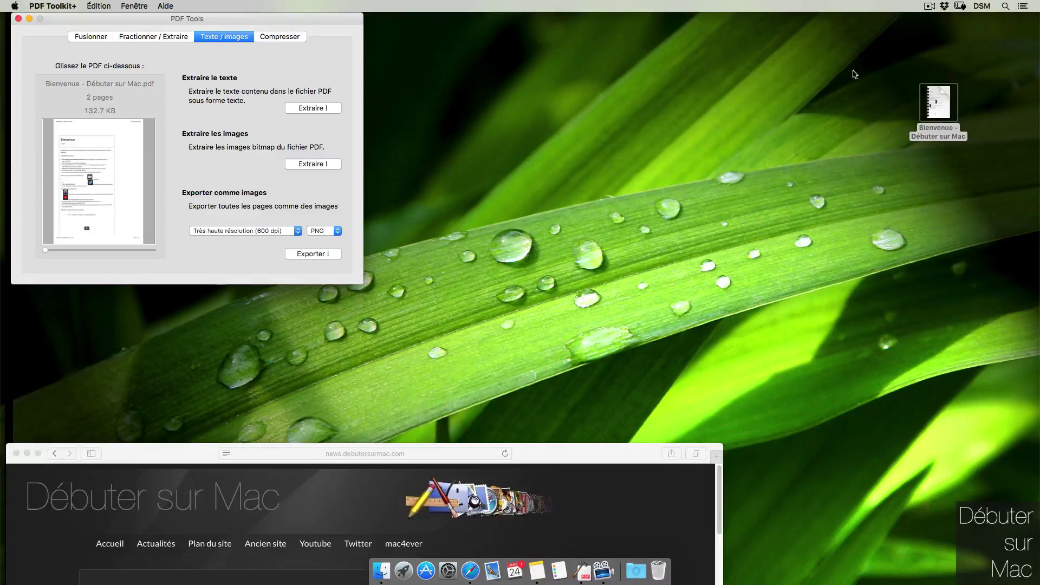
pyautogui.click(938, 103)
pyautogui.press('space')
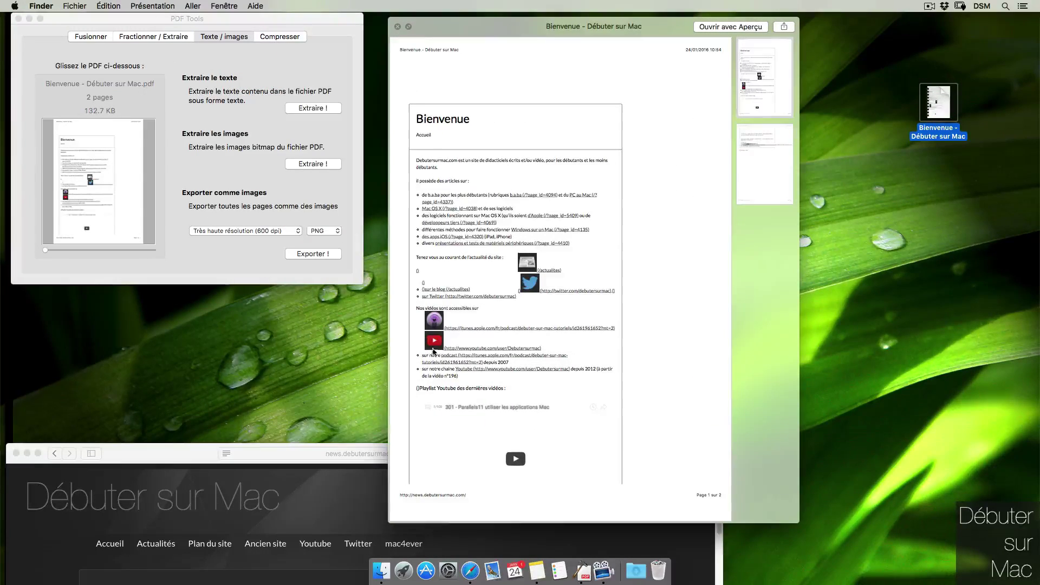
pyautogui.click(760, 158)
pyautogui.press('space')
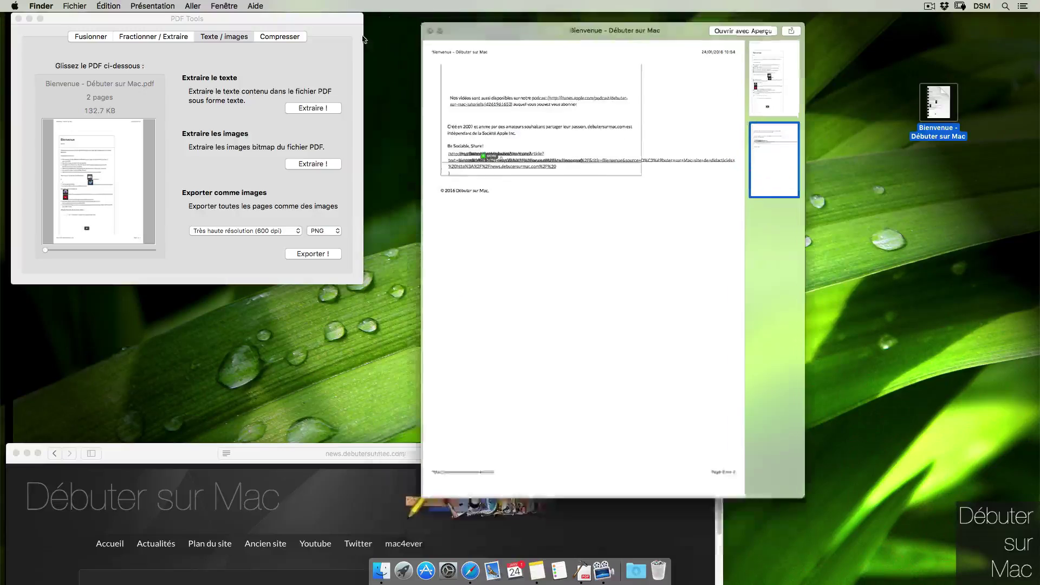
# Step: Extract the PDF's bitmap images into a desktop folder named Sans titre and preview the extracted images
pyautogui.click(325, 164)
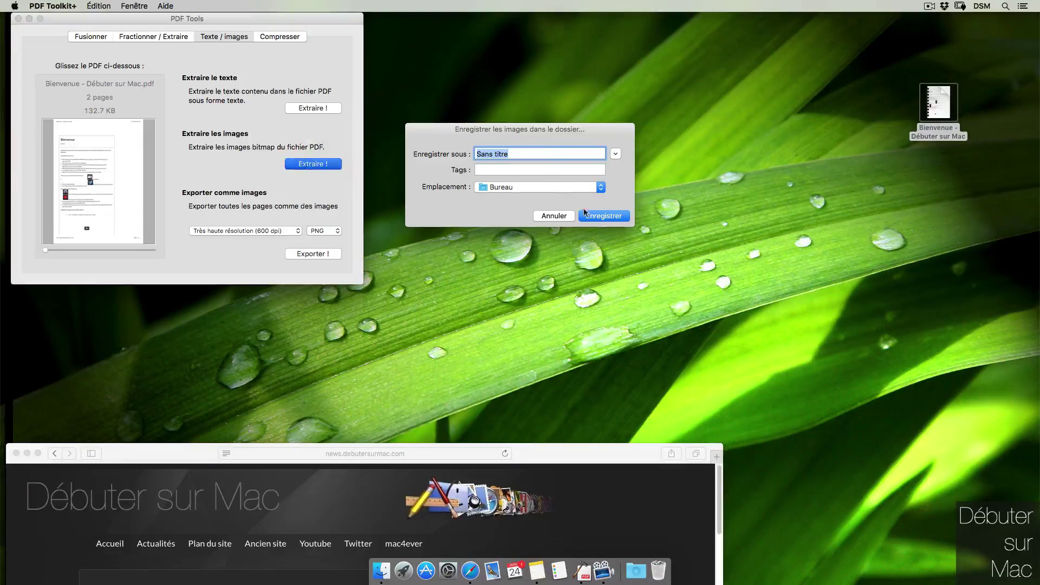
pyautogui.click(621, 215)
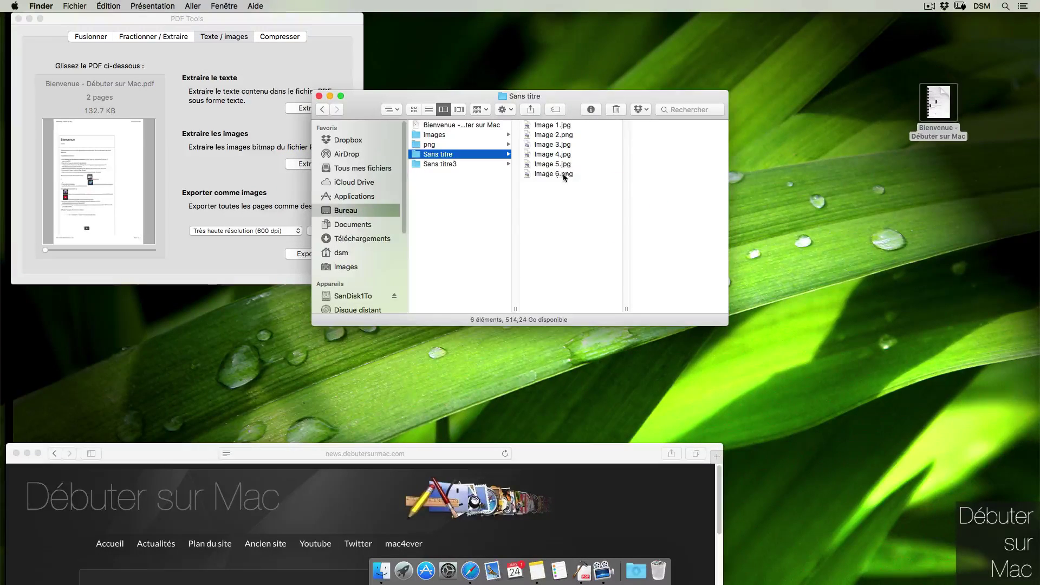
pyautogui.click(563, 175)
pyautogui.press('space')
pyautogui.press('Up')
pyautogui.press('Up')
pyautogui.press('Up')
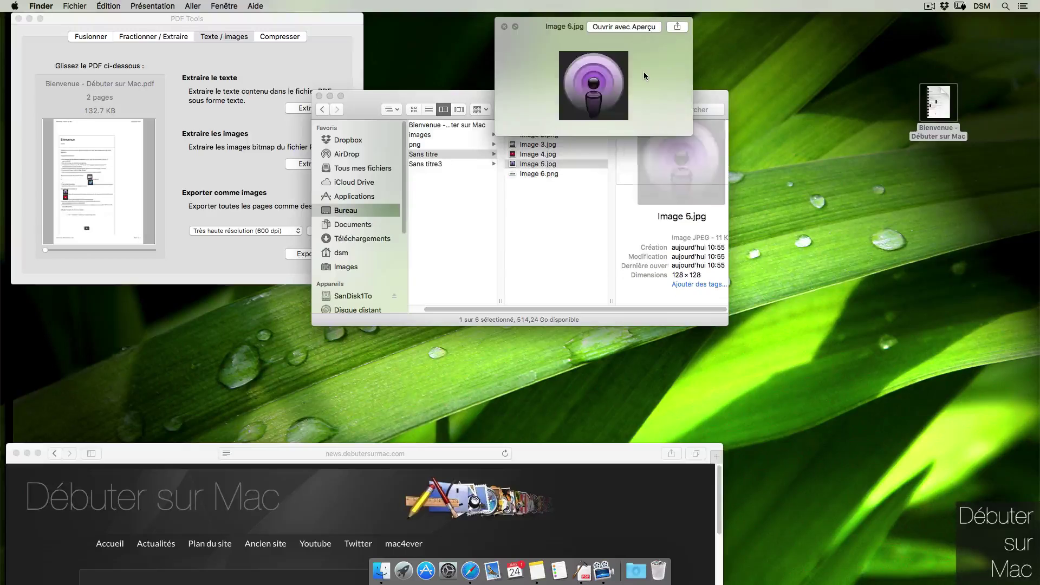
pyautogui.press('Up')
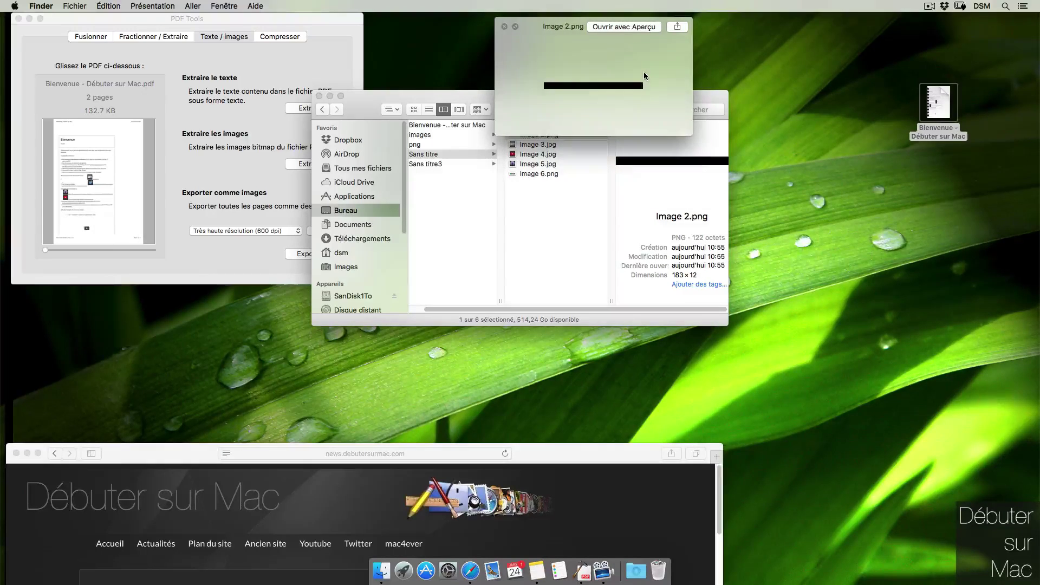
pyautogui.press('space')
# Step: Extract the PDF's text to the desktop as Sans titre and preview the resulting text file
pyautogui.click(274, 68)
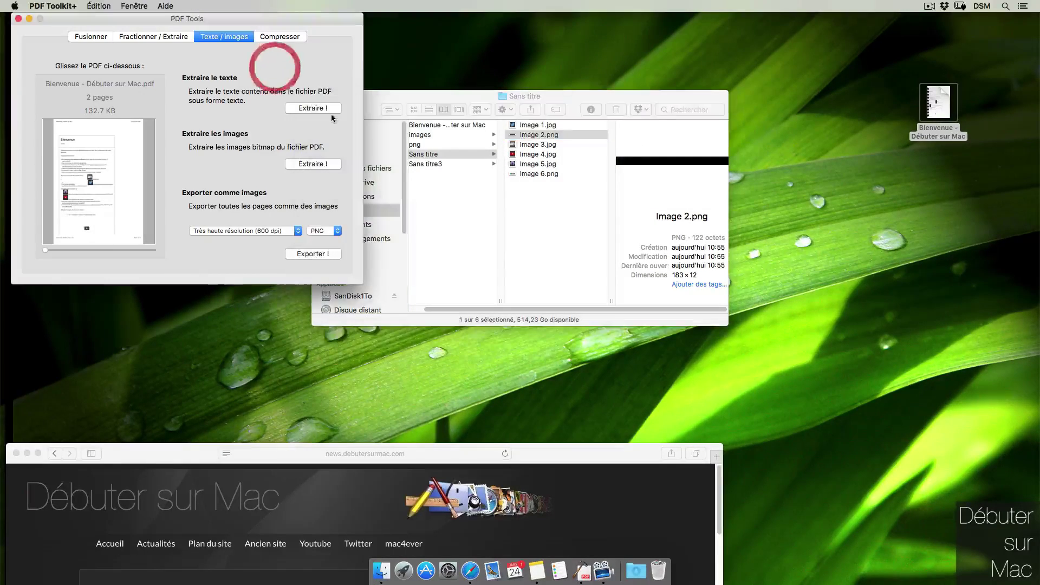
pyautogui.click(328, 108)
pyautogui.click(601, 217)
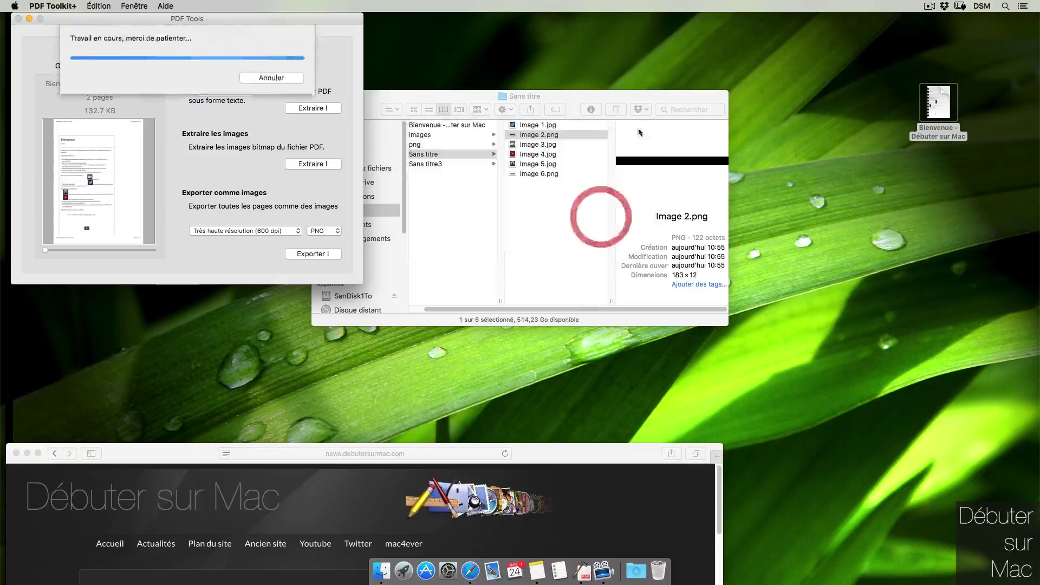
pyautogui.click(450, 165)
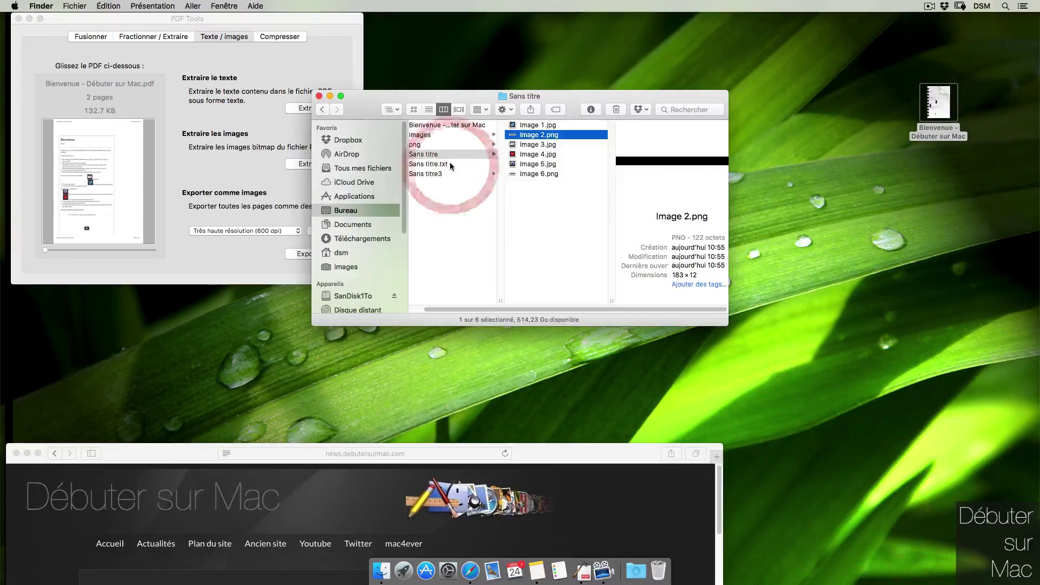
pyautogui.press('space')
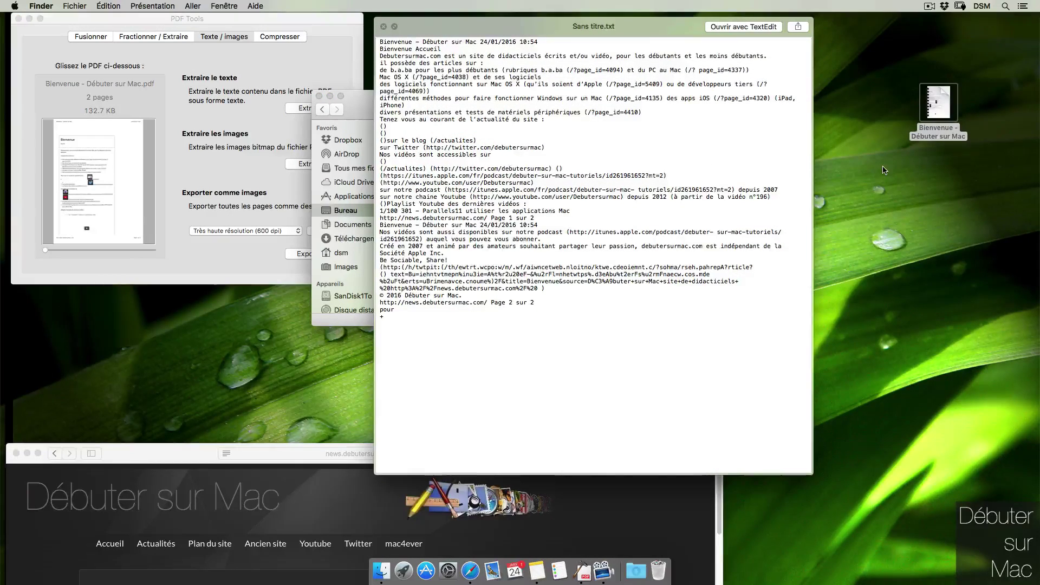
pyautogui.click(383, 26)
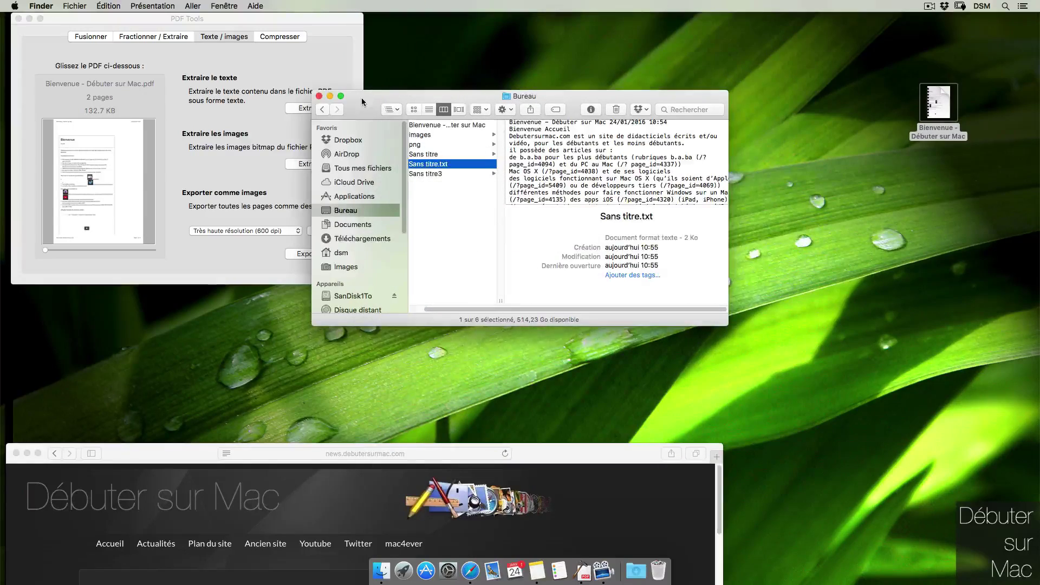
# Step: Compare the extracted text with the news.debutersurmac.com page in Safari, rearranging the windows as needed, and close the page's window
pyautogui.moveTo(374, 97); pyautogui.dragTo(428, 18)
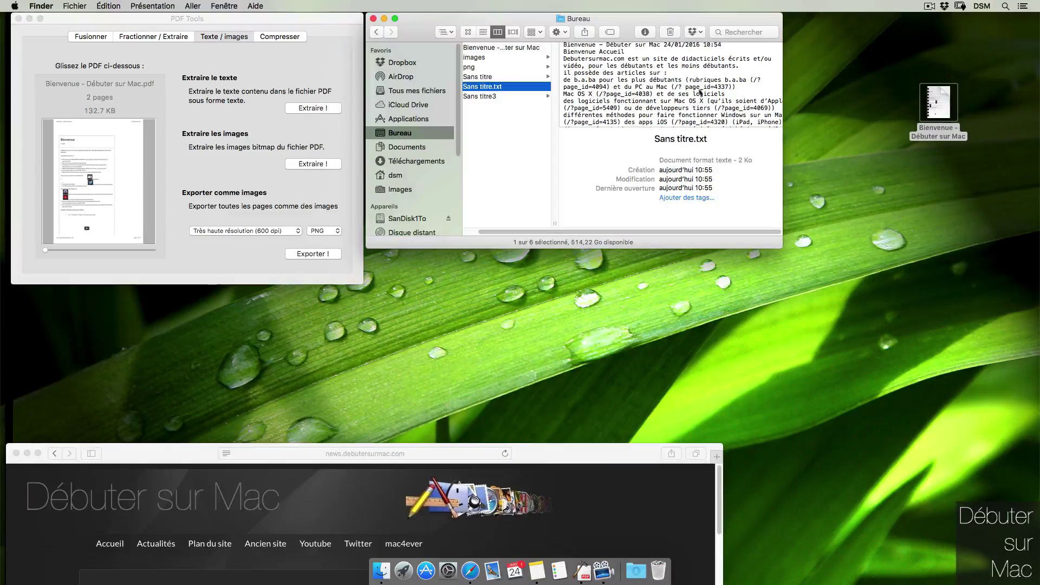
pyautogui.moveTo(686, 18); pyautogui.dragTo(718, 18)
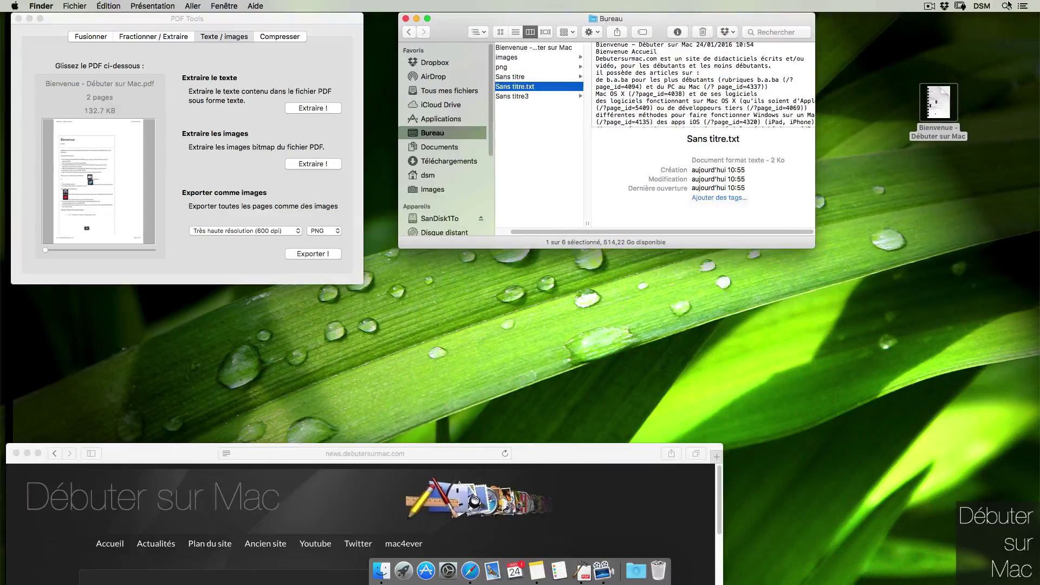
pyautogui.moveTo(681, 248); pyautogui.dragTo(669, 325)
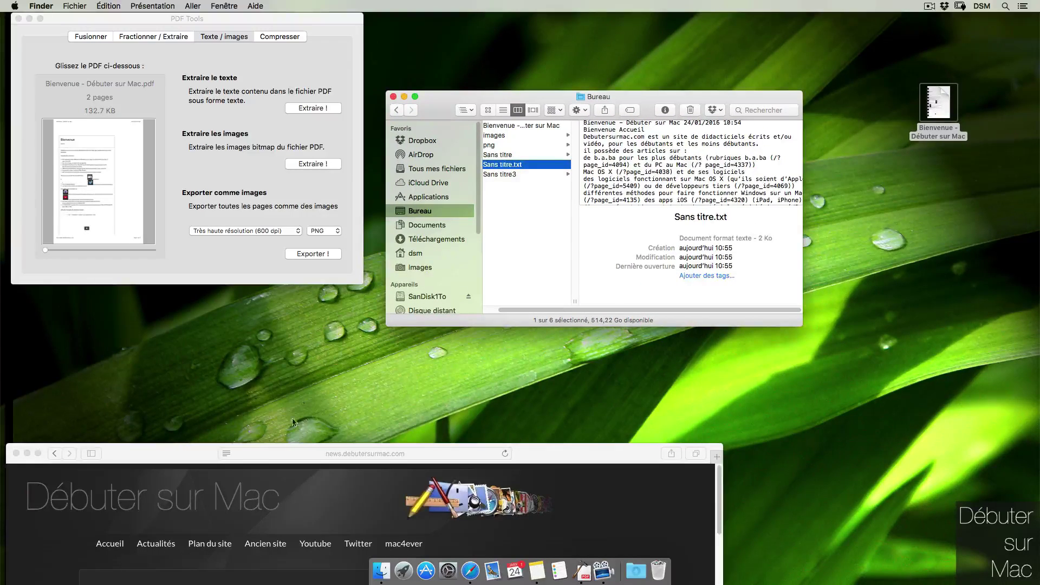
pyautogui.moveTo(97, 450); pyautogui.dragTo(296, 20)
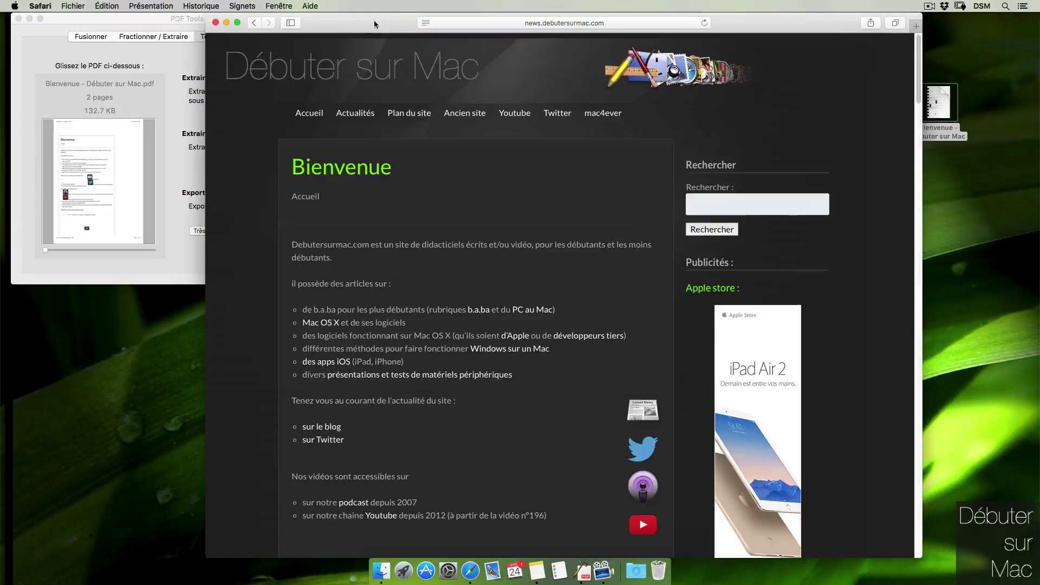
pyautogui.moveTo(373, 20); pyautogui.dragTo(389, 19)
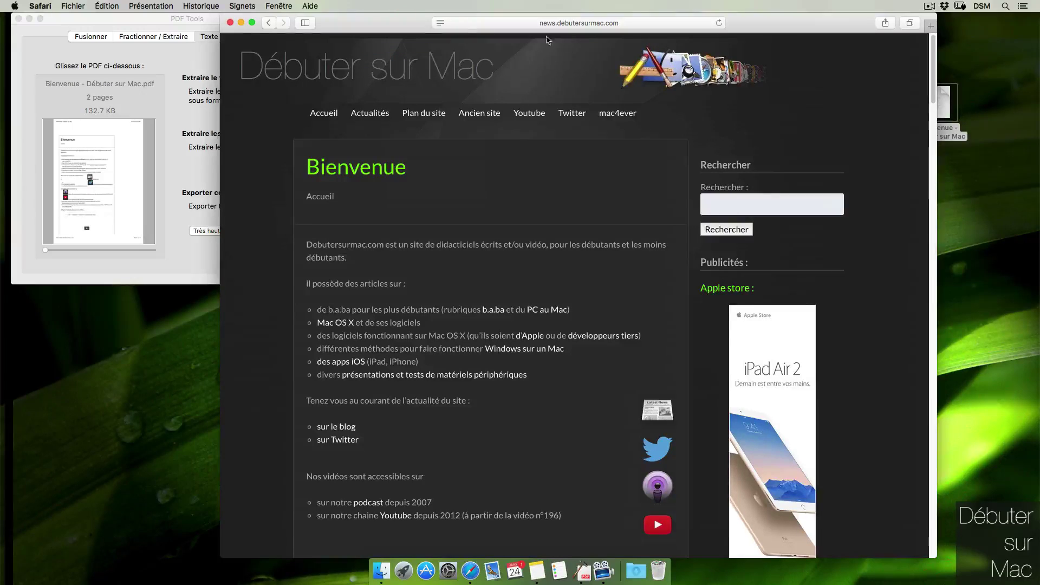
pyautogui.click(231, 22)
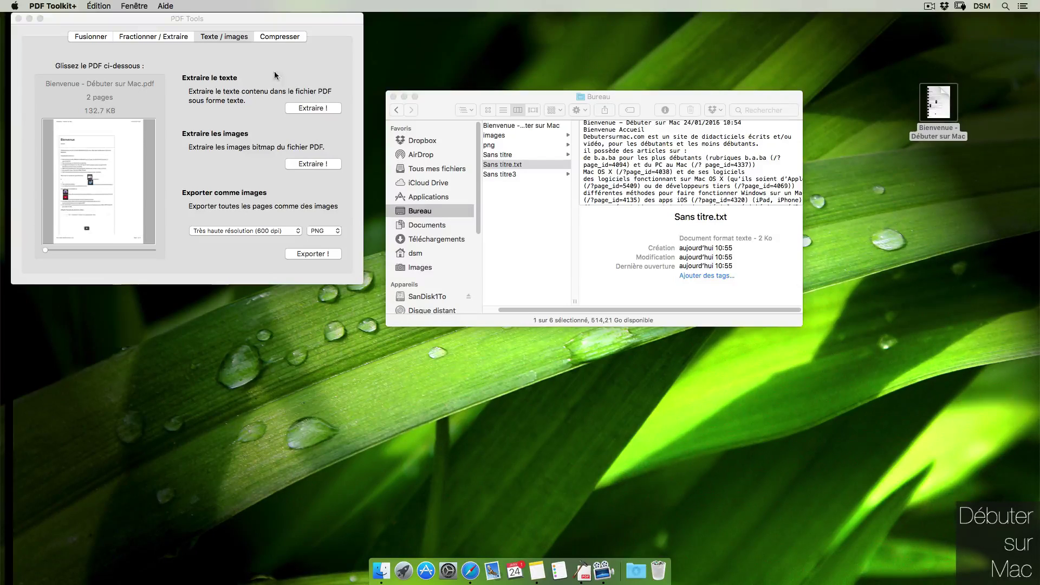
# Step: Load fusion.pdf for compression in PDF Toolkit+ and compress it in high quality (300 dpi) as compression HQ
pyautogui.click(281, 37)
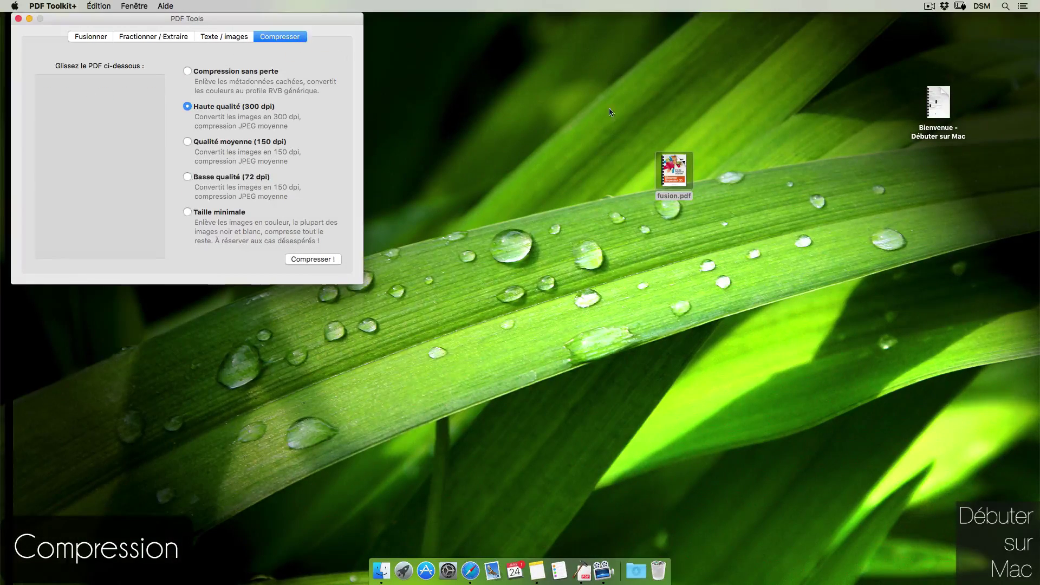
pyautogui.moveTo(673, 171); pyautogui.dragTo(98, 135)
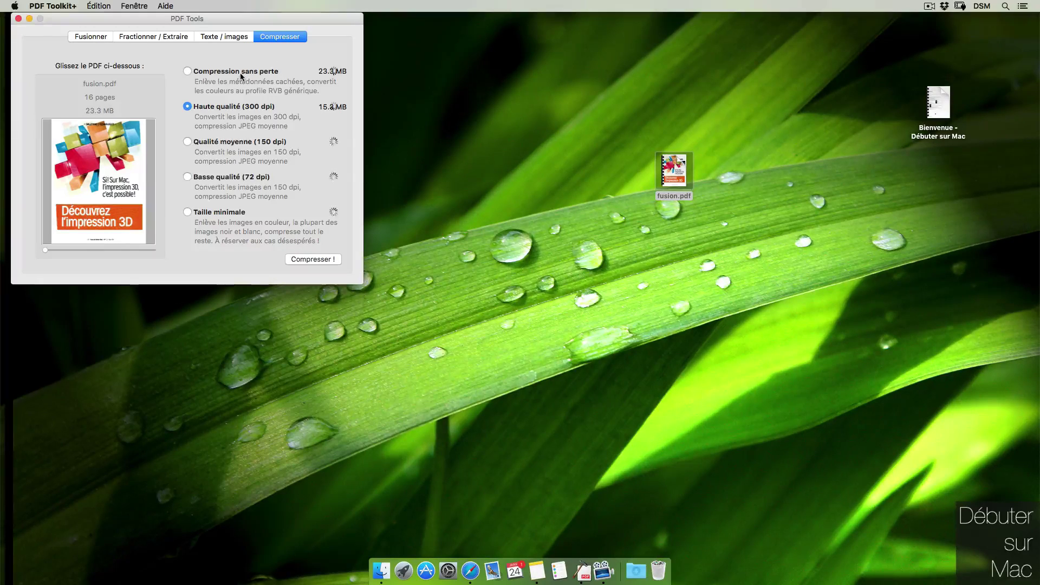
pyautogui.click(272, 73)
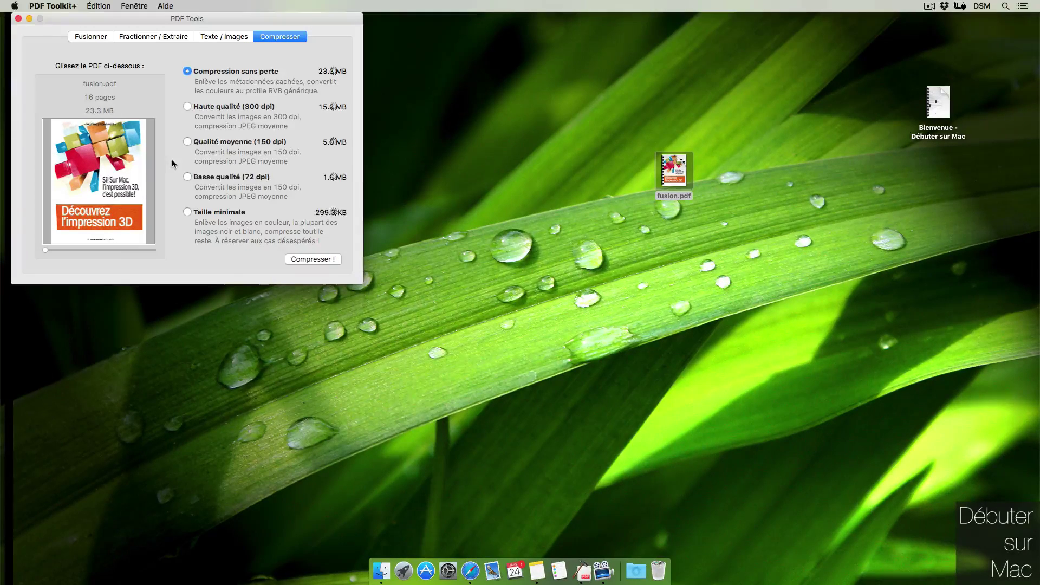
pyautogui.click(187, 107)
pyautogui.click(319, 261)
pyautogui.press('Return')
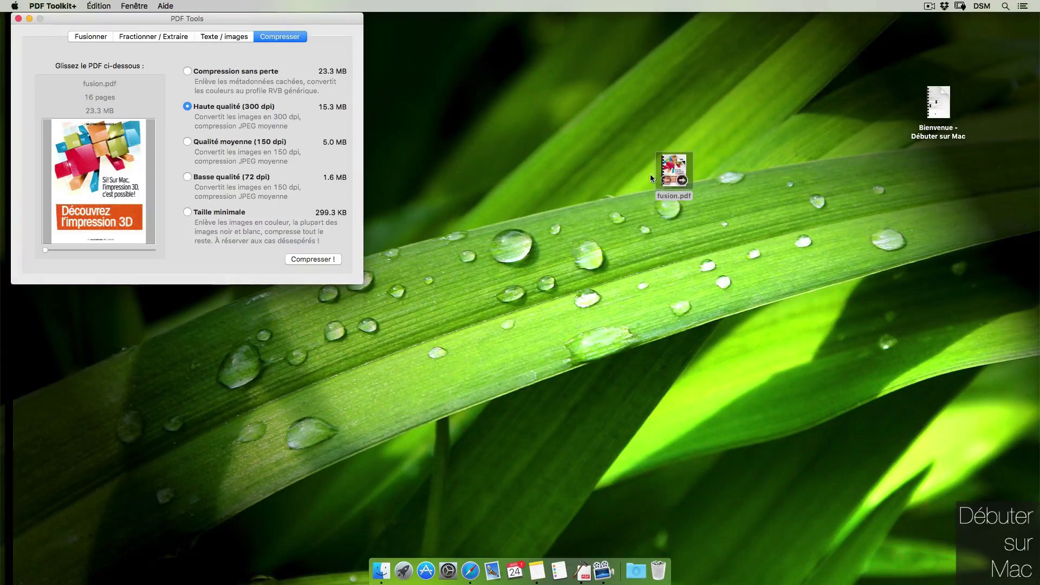
# Step: Open the original fusion.pdf in Preview, hide its sidebar, and place the narrowed window beside the desktop's free space at page 1
pyautogui.doubleClick(672, 170)
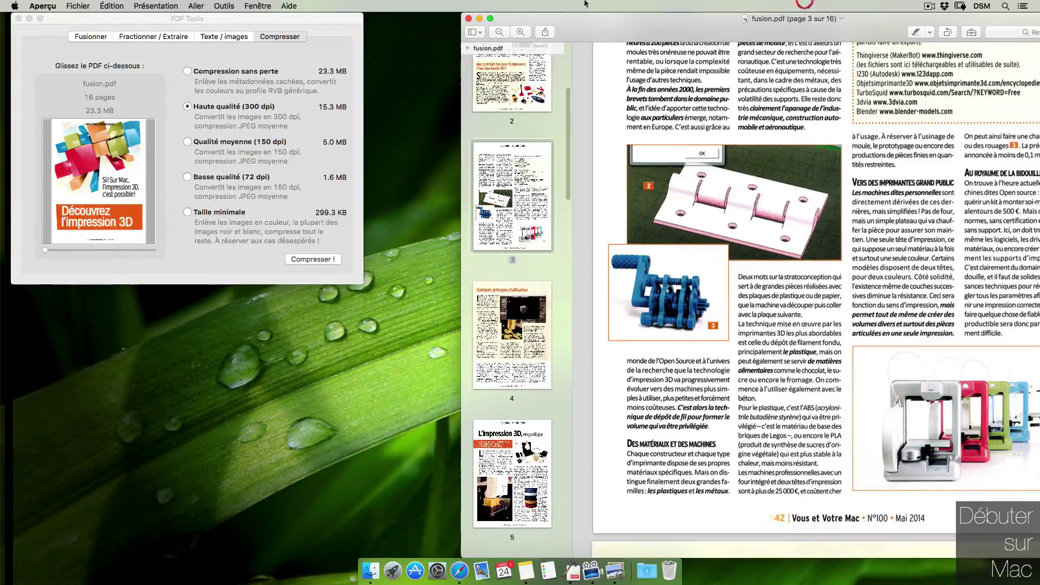
pyautogui.click(477, 32)
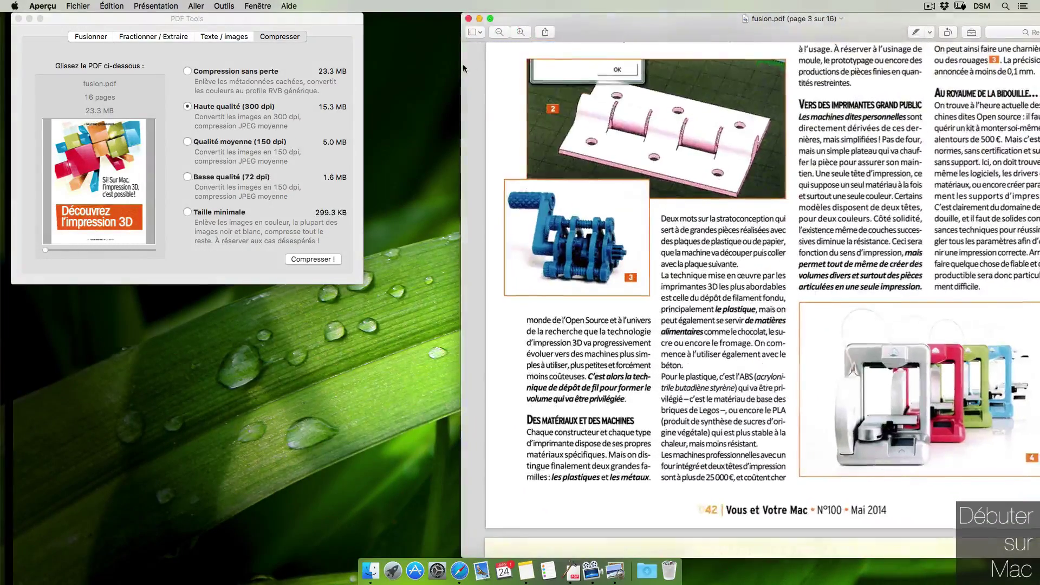
pyautogui.moveTo(463, 66); pyautogui.dragTo(791, 66)
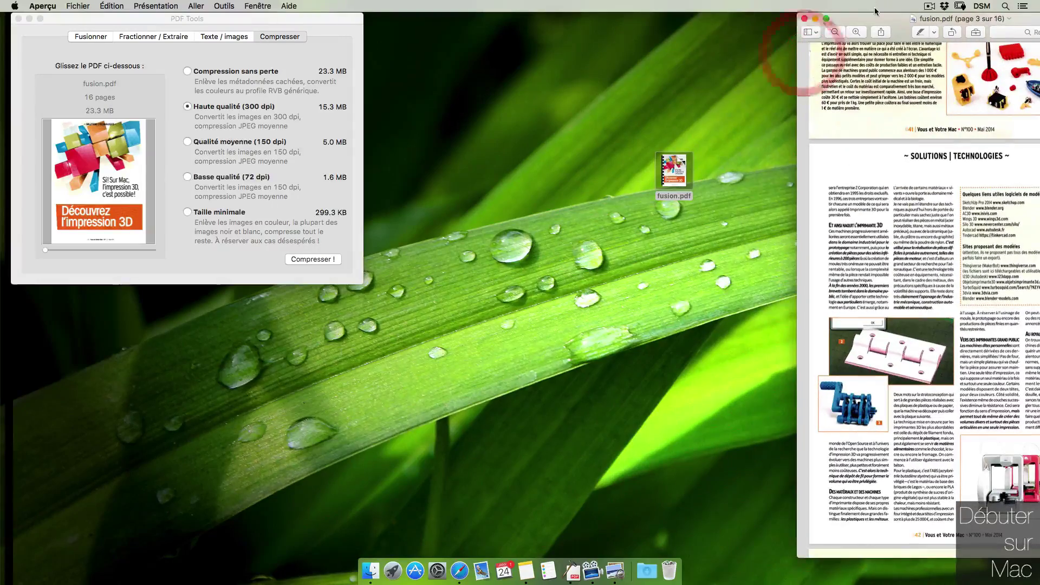
pyautogui.moveTo(843, 18); pyautogui.dragTo(691, 14)
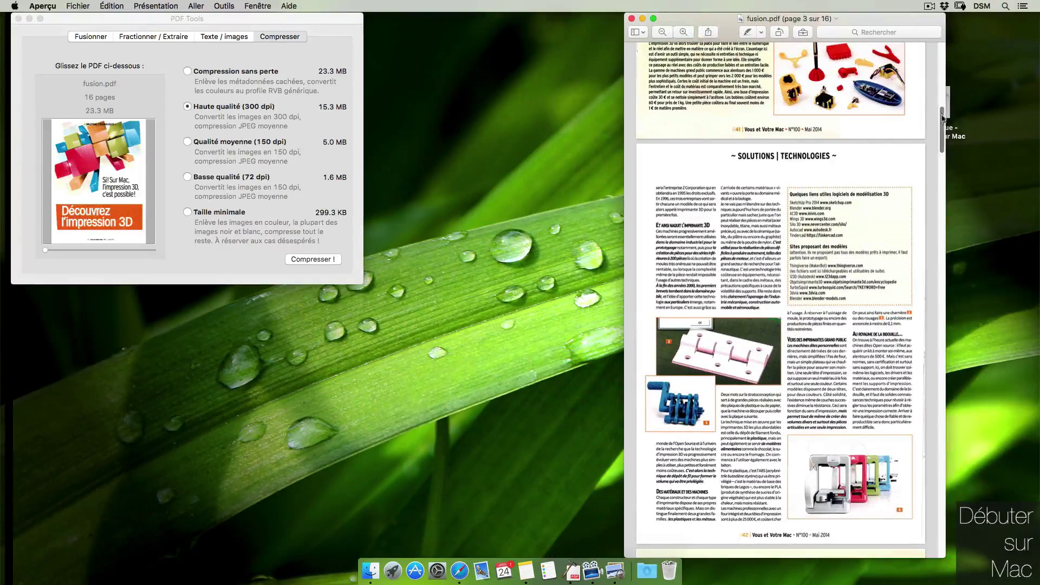
pyautogui.moveTo(942, 118); pyautogui.dragTo(941, 65)
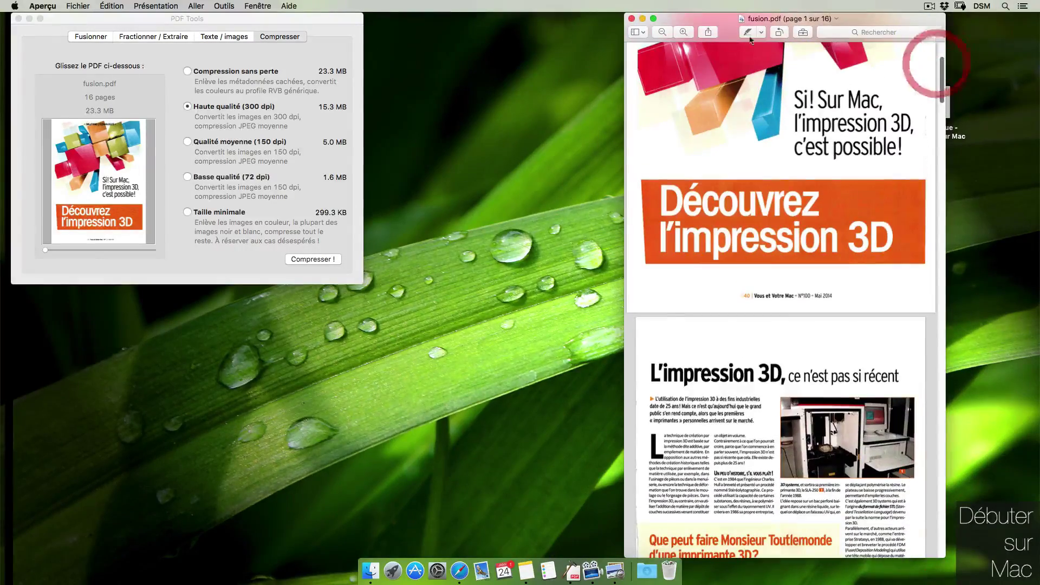
pyautogui.moveTo(698, 17); pyautogui.dragTo(833, 5)
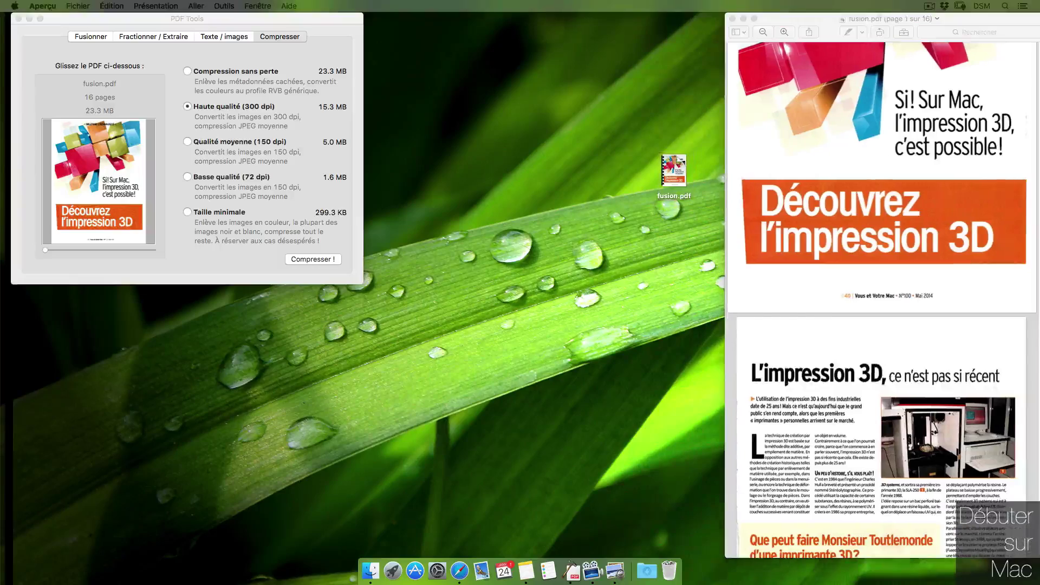
# Step: Shrink the compression HQ.pdf window, place it beside the original, and look through its first pages
pyautogui.moveTo(258, 0); pyautogui.dragTo(416, 2)
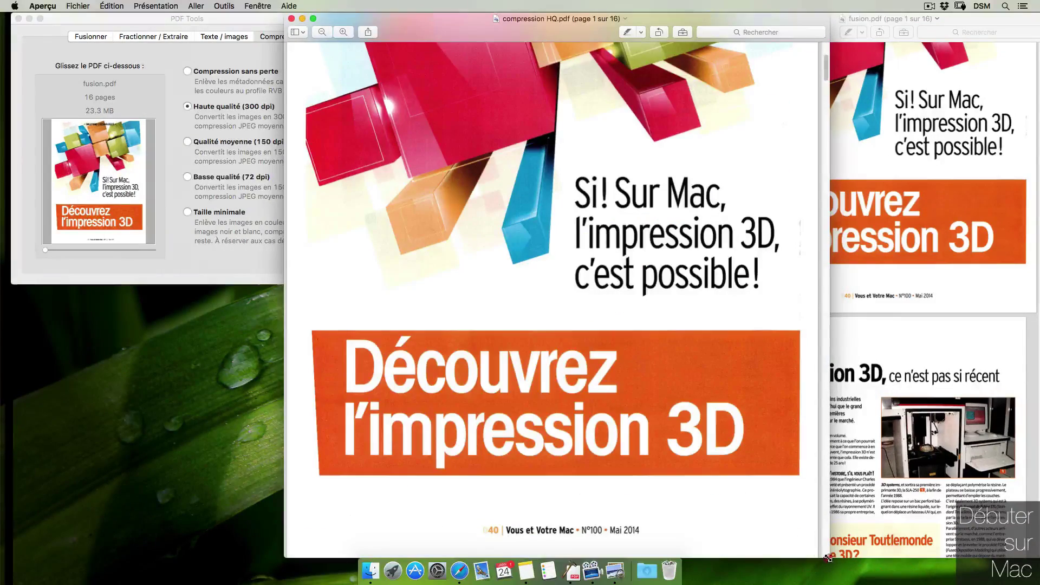
pyautogui.moveTo(828, 558); pyautogui.dragTo(548, 461)
pyautogui.moveTo(331, 17); pyautogui.dragTo(444, 3)
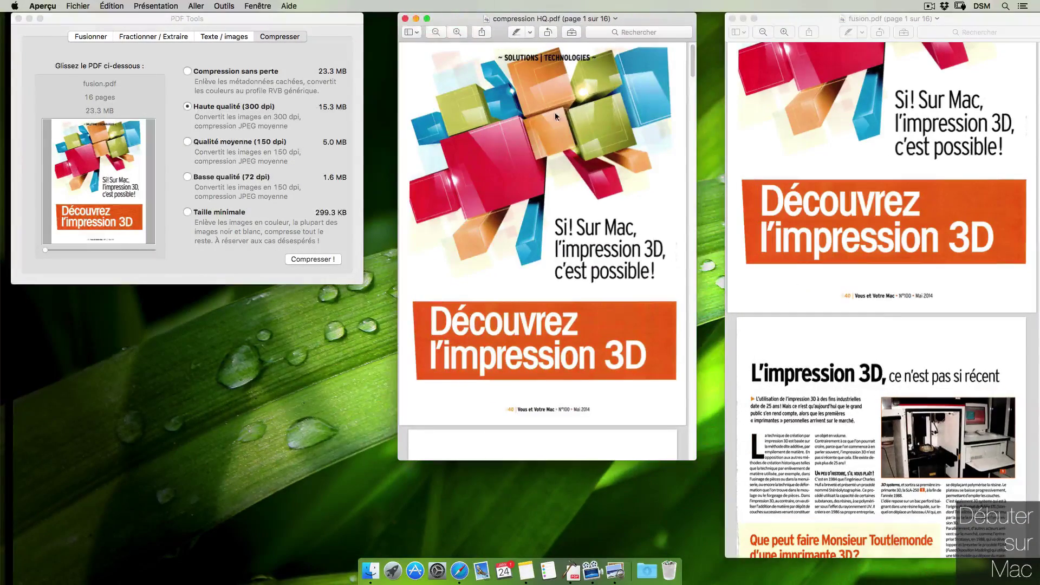
pyautogui.moveTo(693, 75); pyautogui.dragTo(685, 142)
# Step: Compress fusion.pdf in medium quality (150 dpi) as compression MQ and browse the resulting pages
pyautogui.click(187, 141)
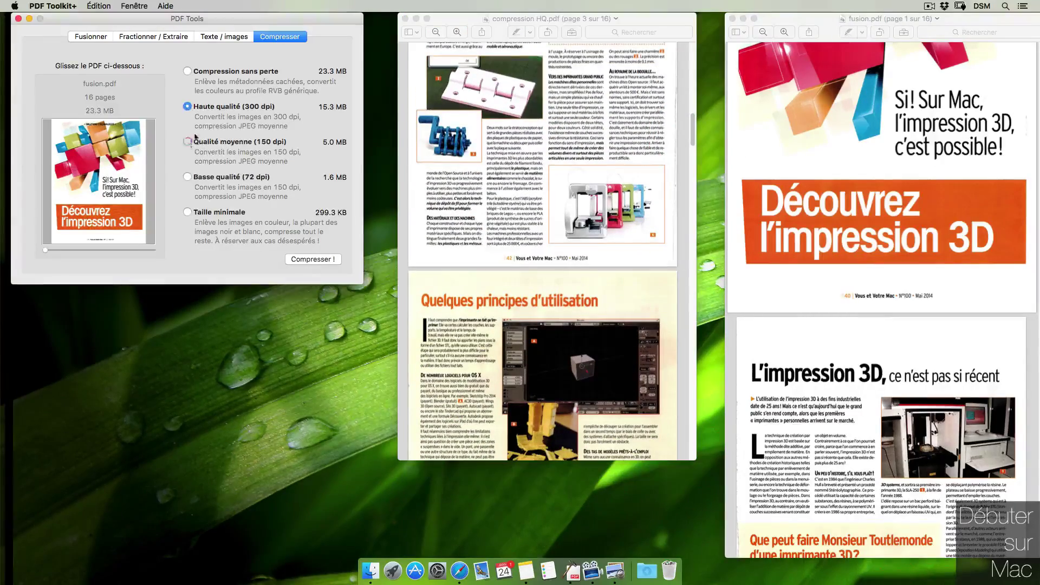
pyautogui.click(313, 259)
pyautogui.moveTo(643, 54); pyautogui.dragTo(628, 179)
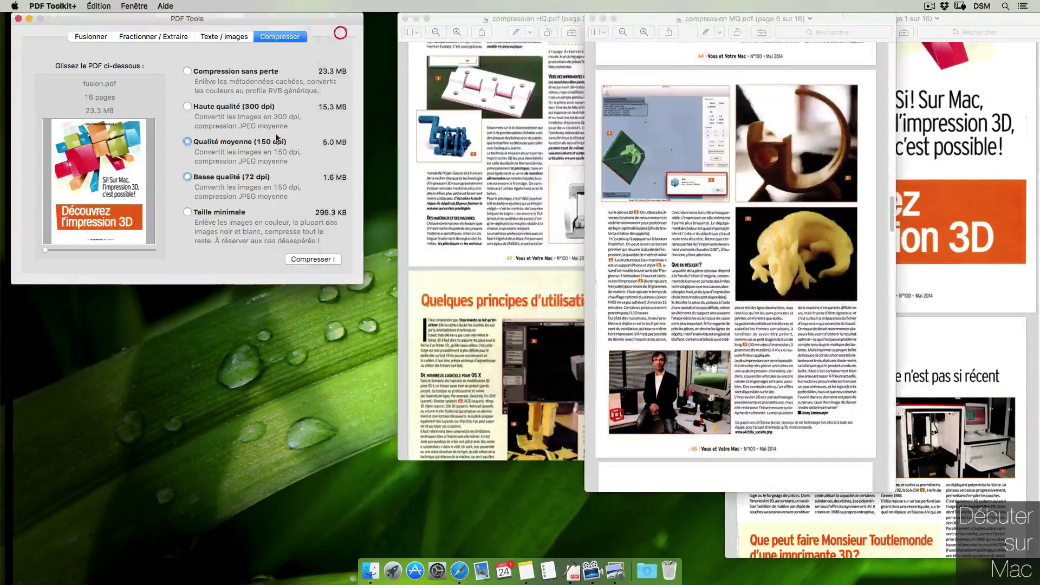
# Step: Compress fusion.pdf in low quality (72 dpi) as BQ, inspect its first two pages, and close it
pyautogui.click(188, 177)
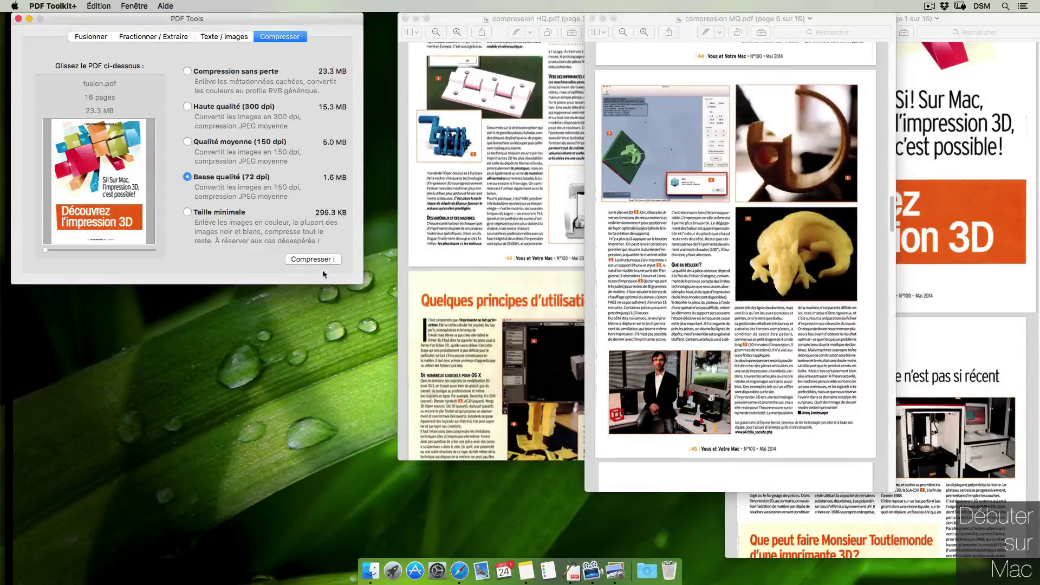
pyautogui.click(313, 259)
pyautogui.moveTo(417, 30); pyautogui.dragTo(528, 26)
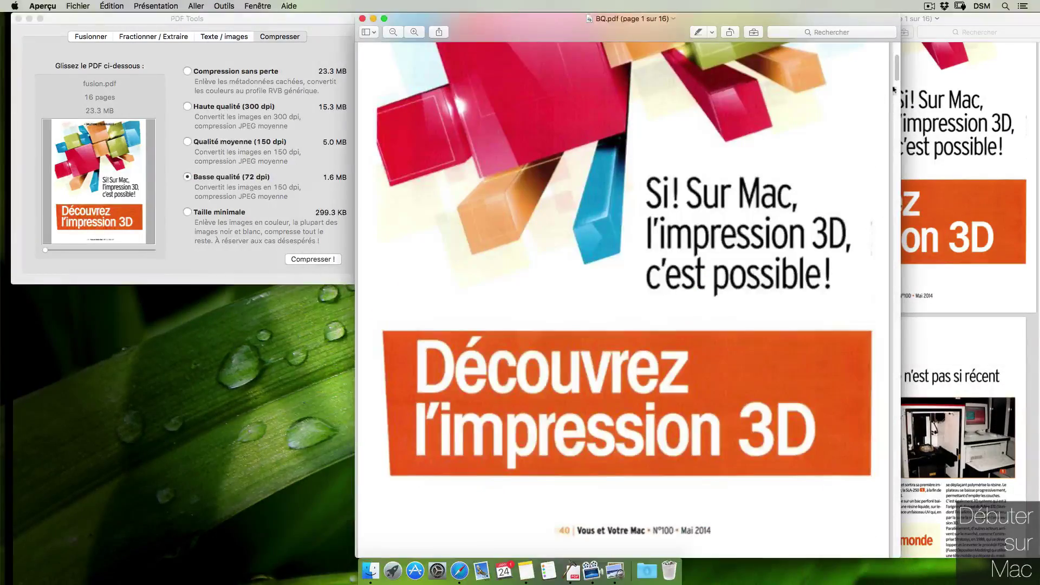
pyautogui.moveTo(897, 81); pyautogui.dragTo(889, 111)
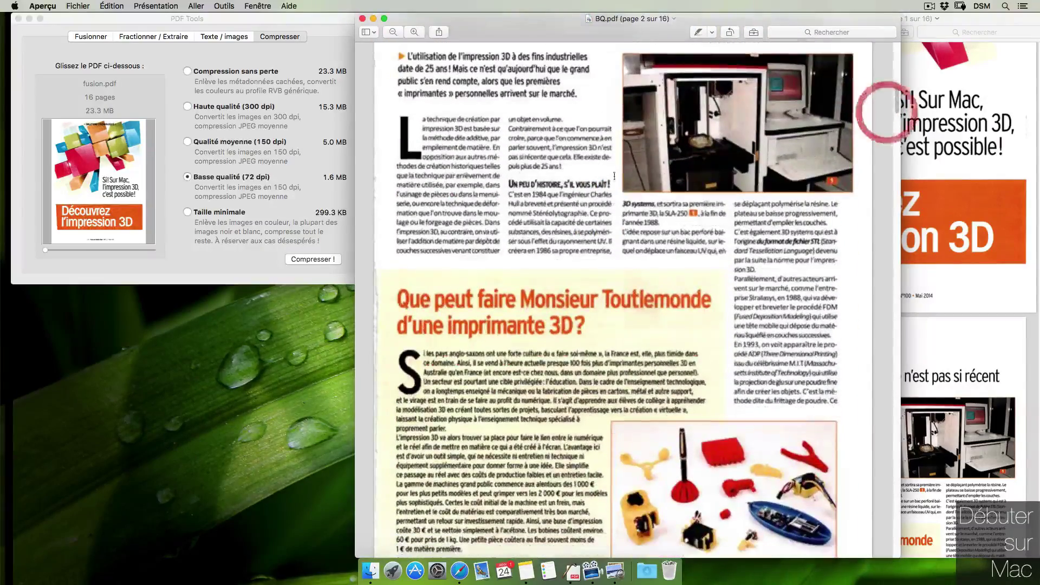
pyautogui.click(362, 19)
pyautogui.click(157, 132)
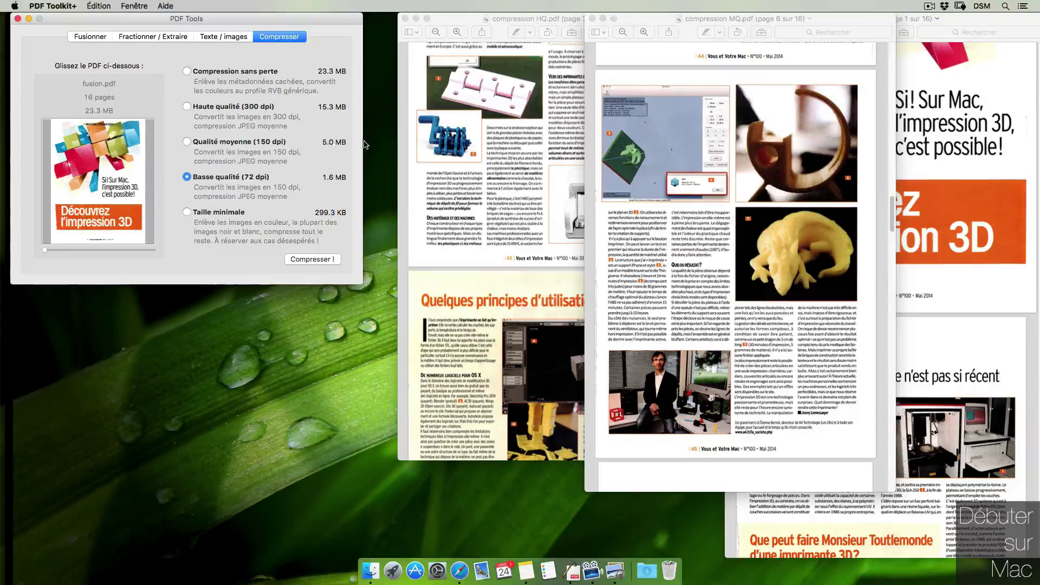
# Step: Enlarge the compression MQ.pdf window, examine the image quality of its first pages, and close it
pyautogui.moveTo(692, 18); pyautogui.dragTo(448, 18)
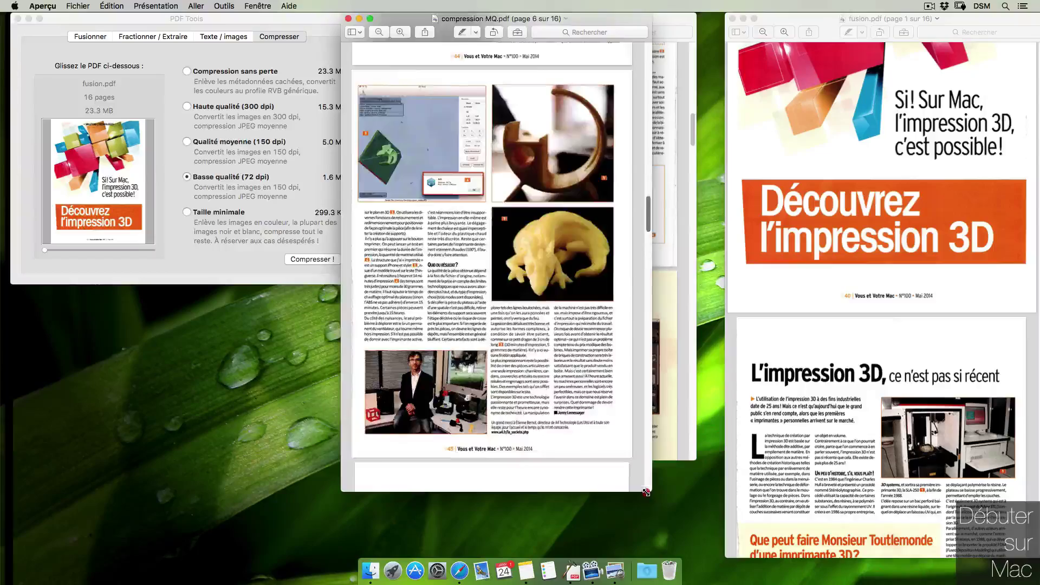
pyautogui.click(646, 489)
pyautogui.moveTo(651, 493); pyautogui.dragTo(972, 557)
pyautogui.click(965, 226)
pyautogui.moveTo(965, 227); pyautogui.dragTo(952, 81)
pyautogui.click(348, 18)
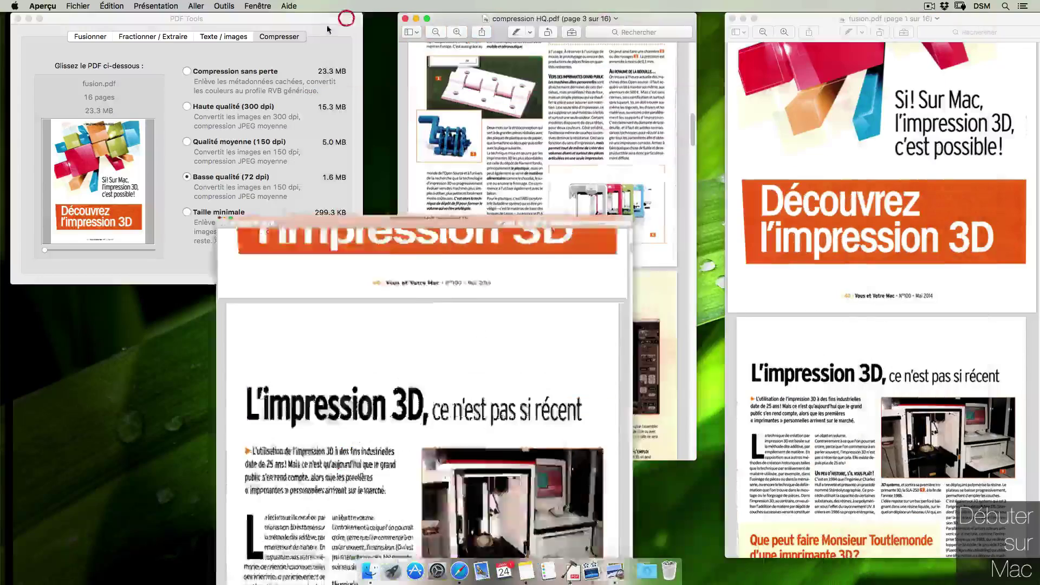
# Step: Reselect high-quality (300 dpi) compression, move fusion.pdf closer to compression HQ.pdf, and return to the PDF merging function
pyautogui.click(211, 107)
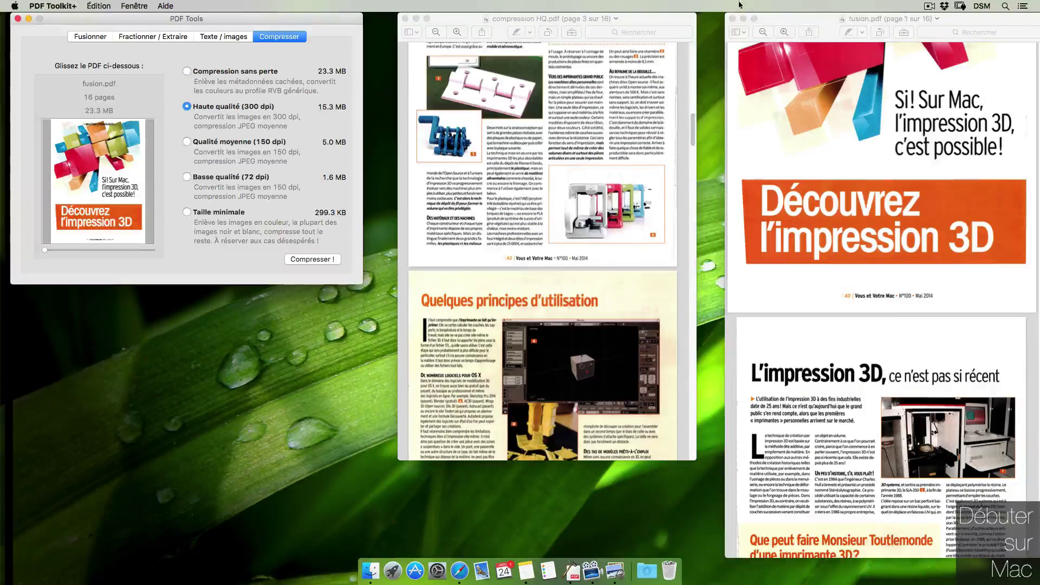
pyautogui.moveTo(798, 16); pyautogui.dragTo(760, 16)
pyautogui.click(103, 36)
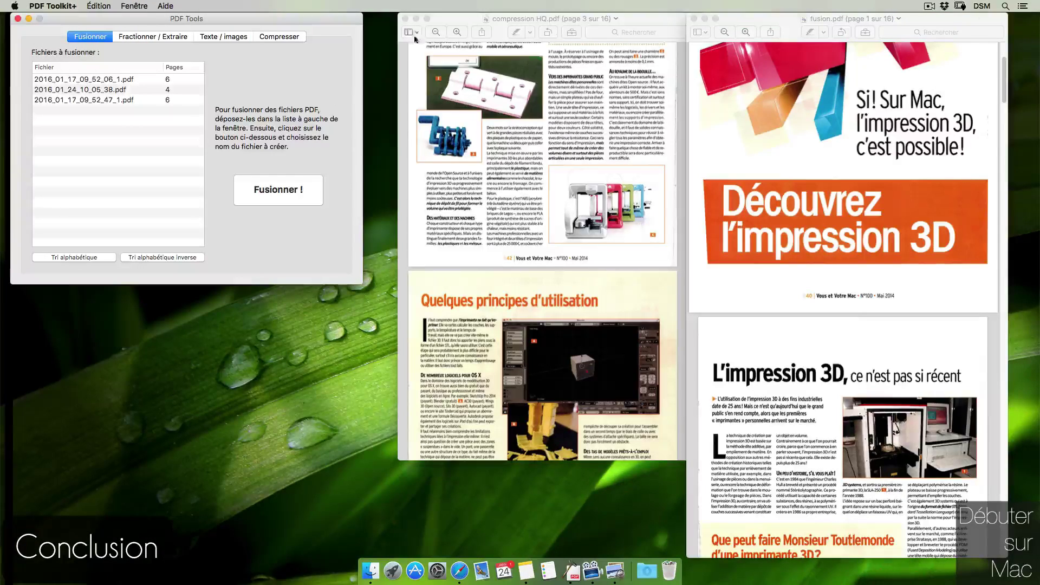
# Step: Close the compression HQ.pdf and fusion.pdf windows and return to PDF Toolkit+
pyautogui.click(403, 19)
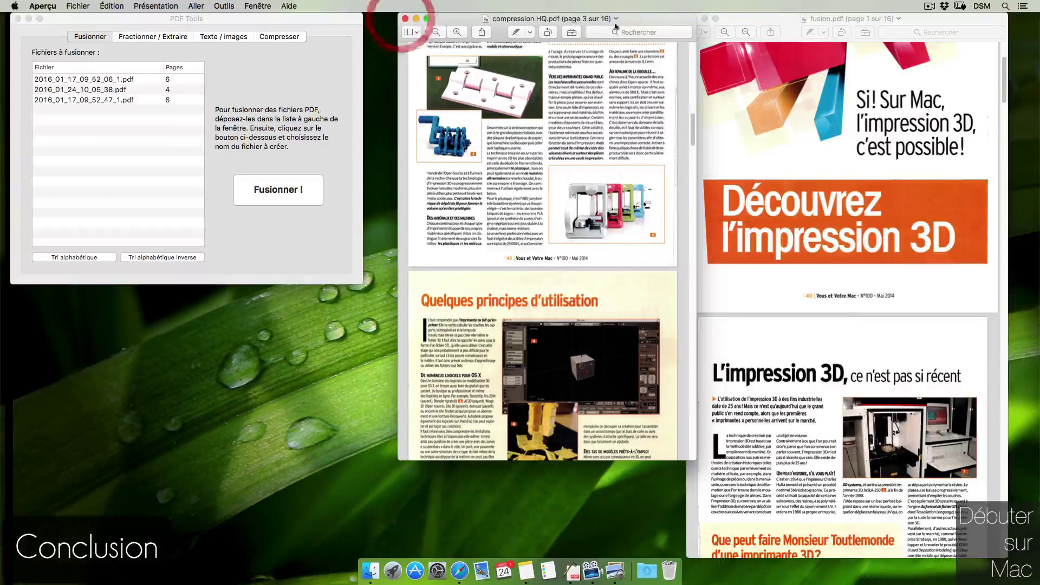
pyautogui.click(404, 20)
pyautogui.click(694, 19)
pyautogui.click(8, 185)
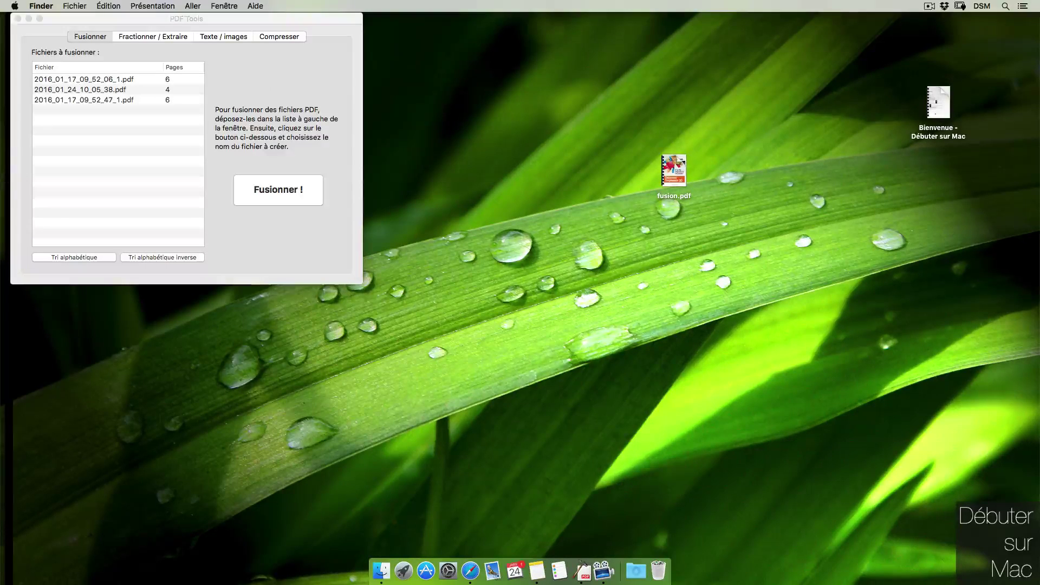
pyautogui.click(928, 6)
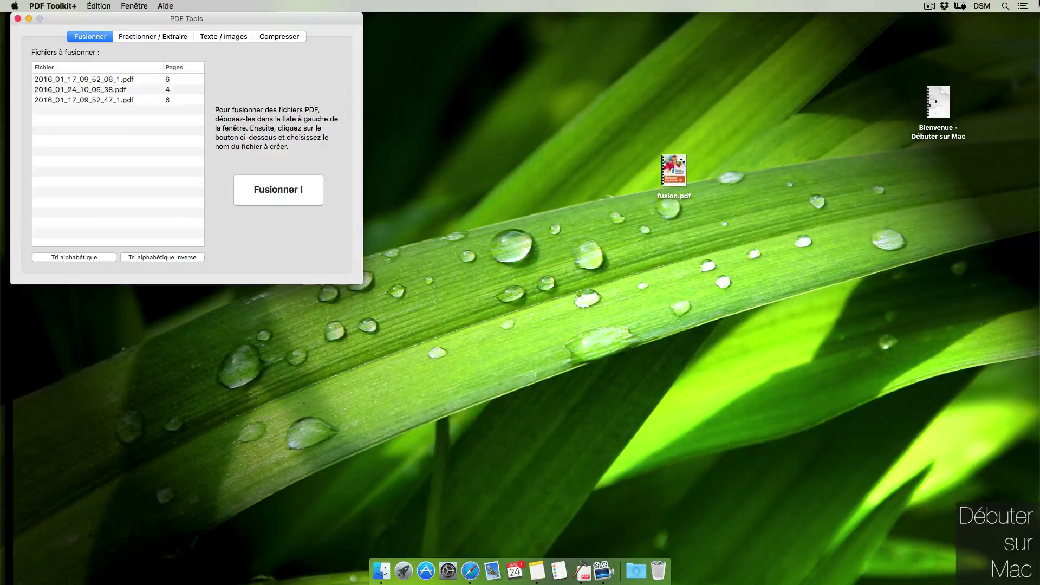